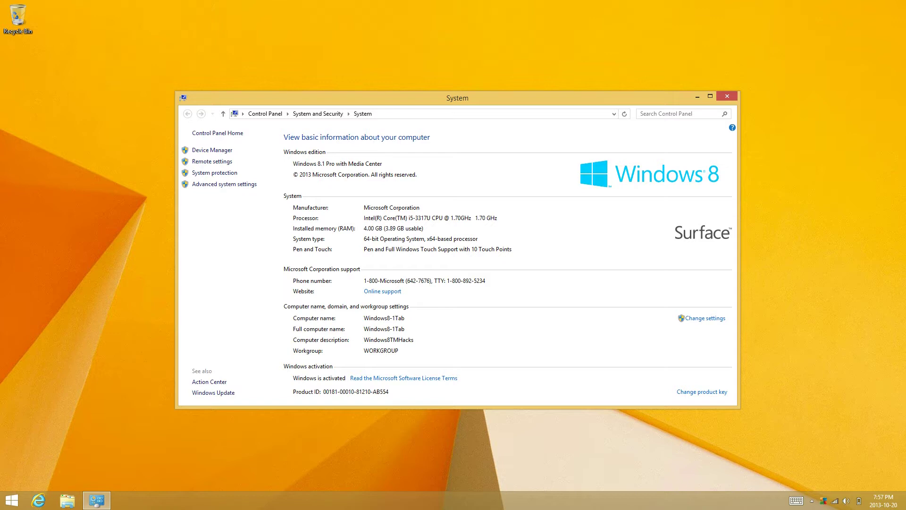
- Close the System window, open the desktop Personalization settings, and try the Lines and colors and Flowers themes
key("alt+F4")
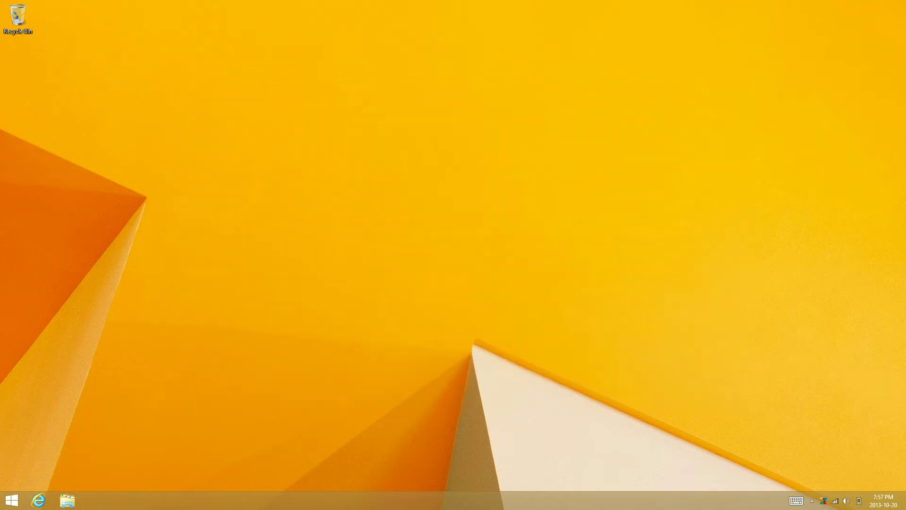
key("super+c")
left_click(878, 390)
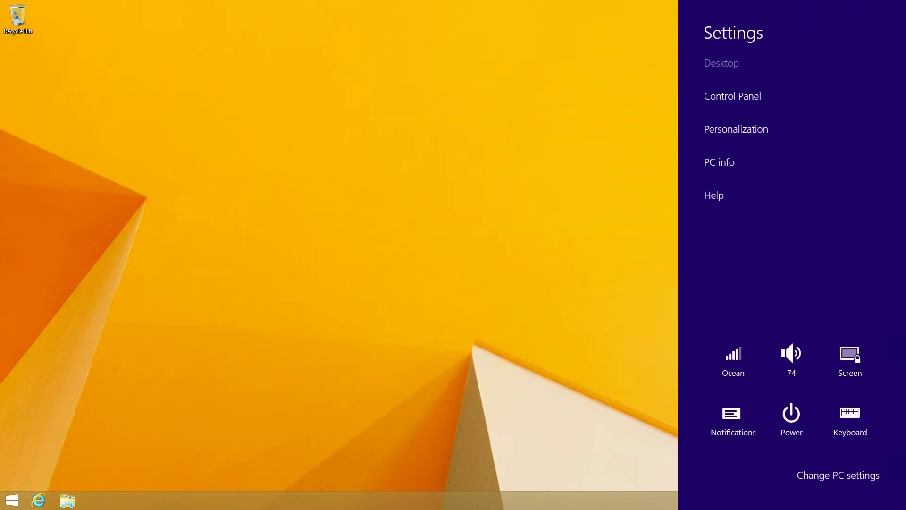
left_click(737, 130)
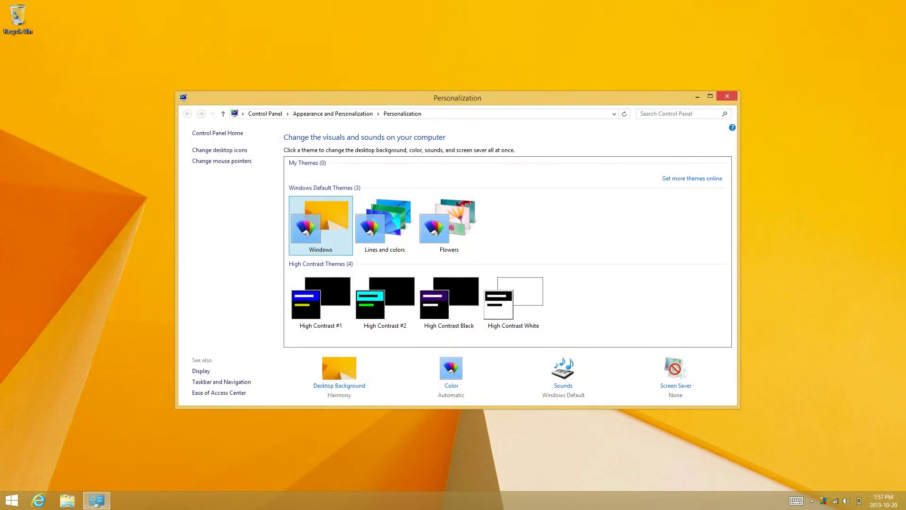
left_click(395, 225)
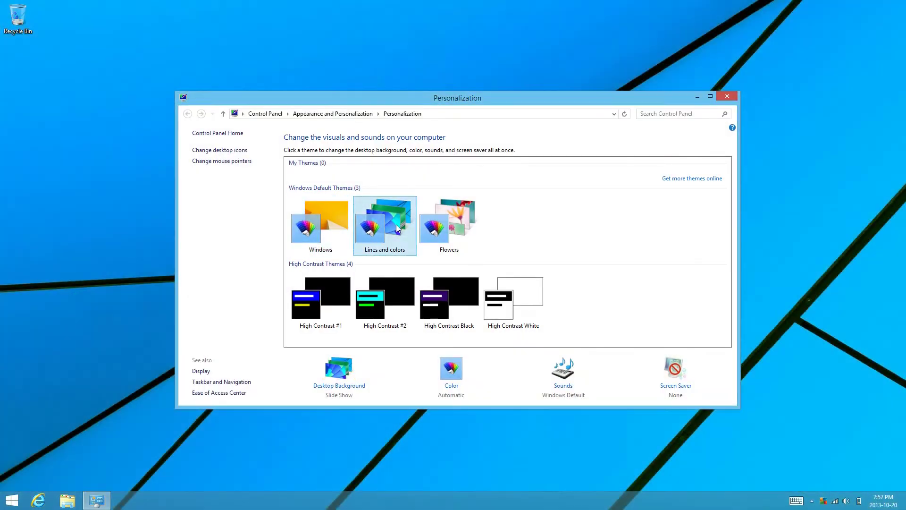
left_click(445, 233)
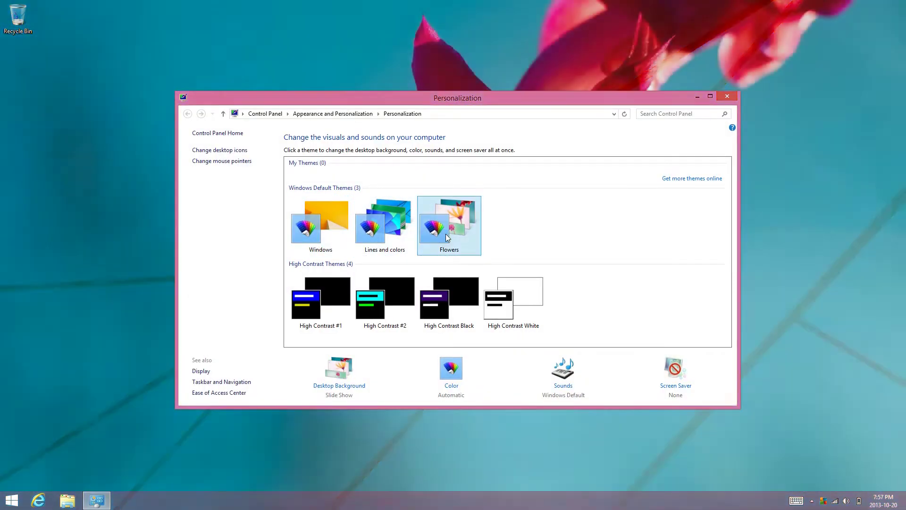
- Open the online theme gallery in a maximized browser window and look through the newest themes
left_click(698, 178)
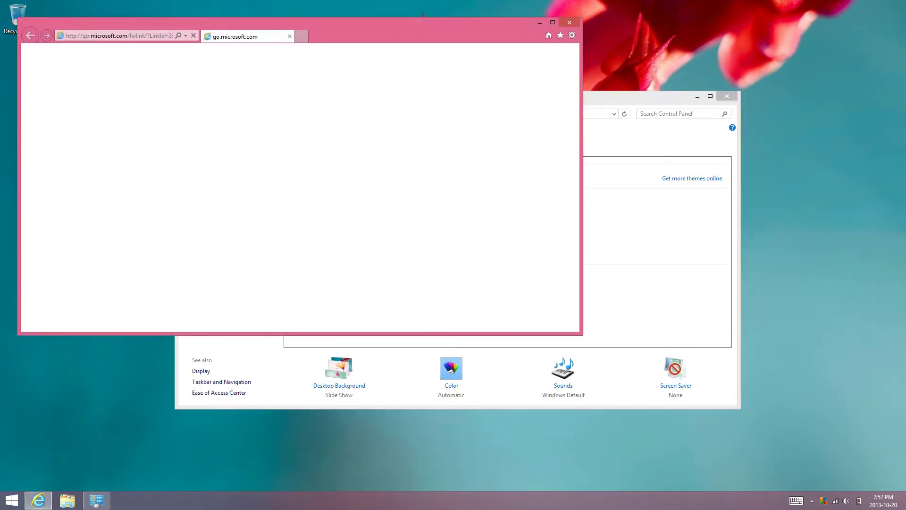
left_click_drag(302, 23, 310, 0)
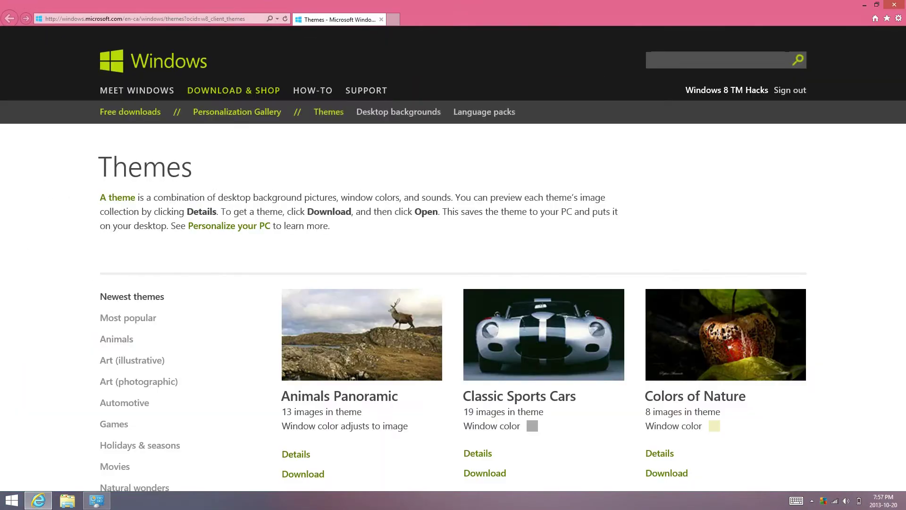
scroll(453, 258, "down", 10)
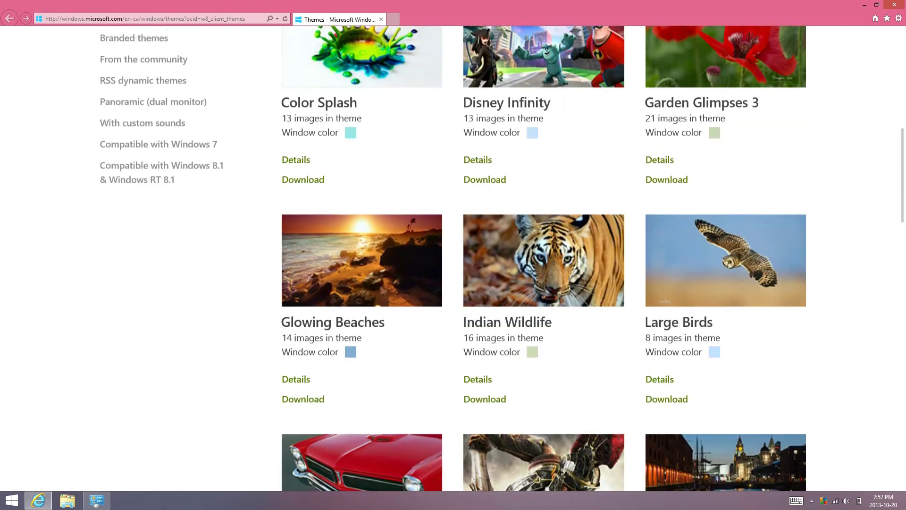
scroll(453, 259, "down", 7)
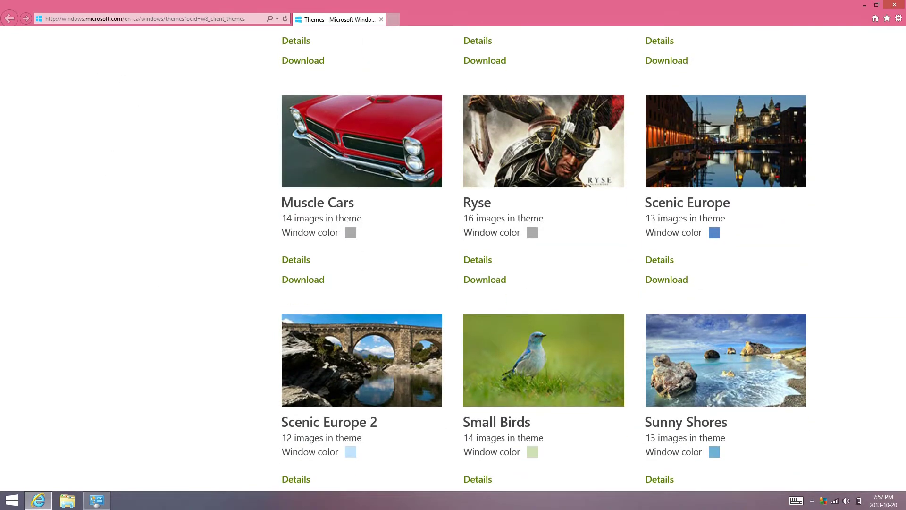
scroll(453, 259, "down", 7)
scroll(453, 258, "up", 20)
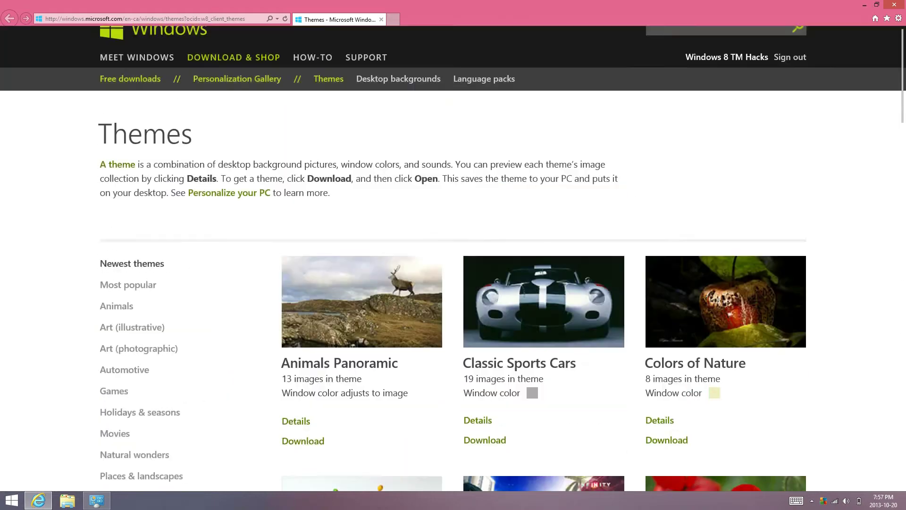
scroll(453, 258, "down", 3)
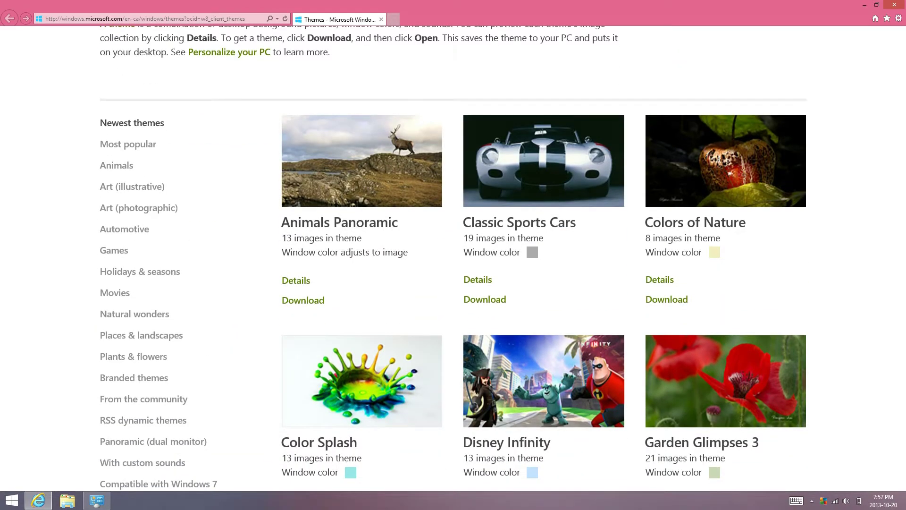
scroll(453, 258, "down", 3)
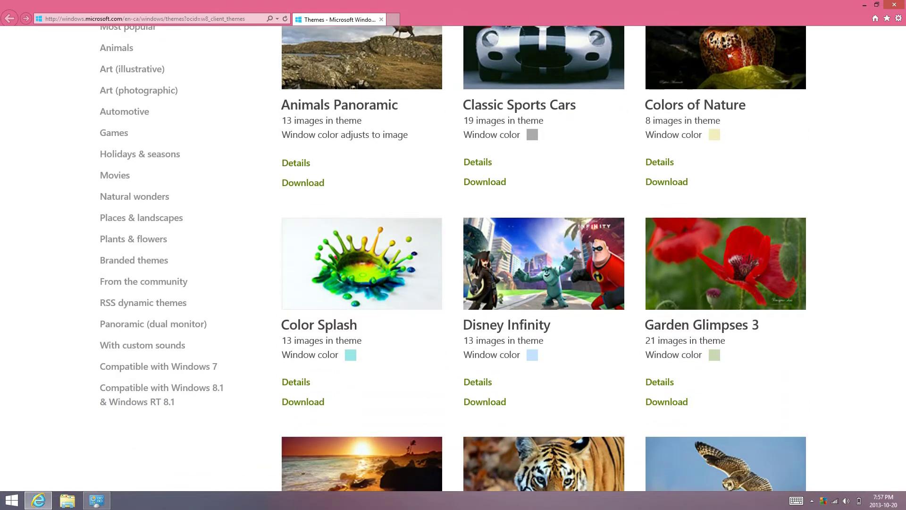
- Browse the gallery's Places & landscapes themes as far as the German ones and close the browser
left_click(141, 217)
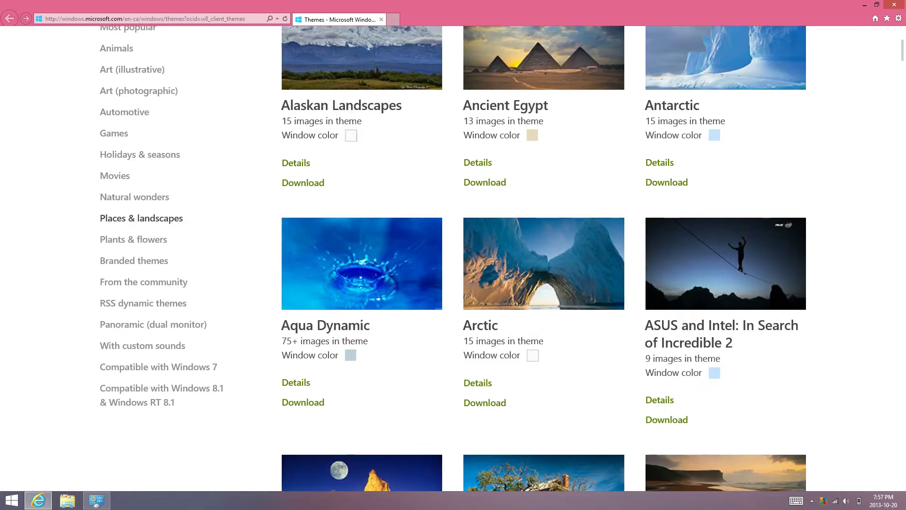
scroll(543, 259, "down", 20)
scroll(542, 259, "down", 20)
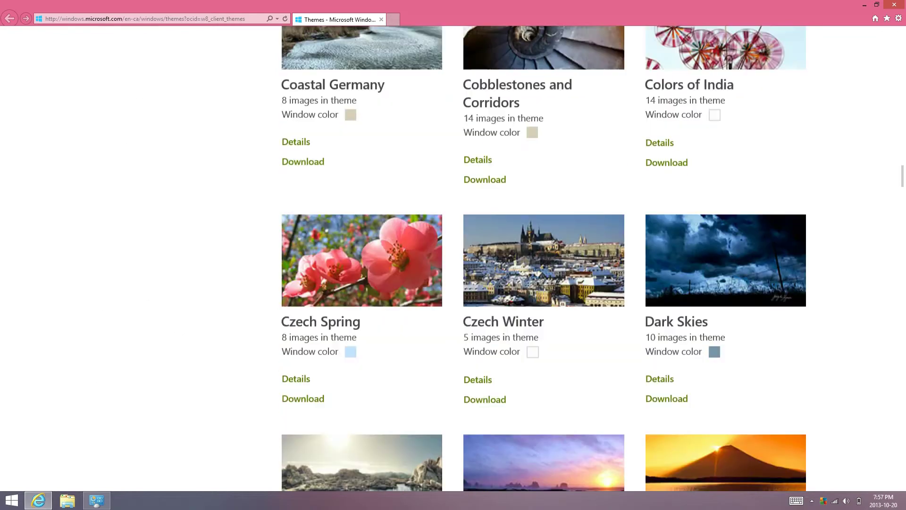
scroll(542, 258, "up", 2)
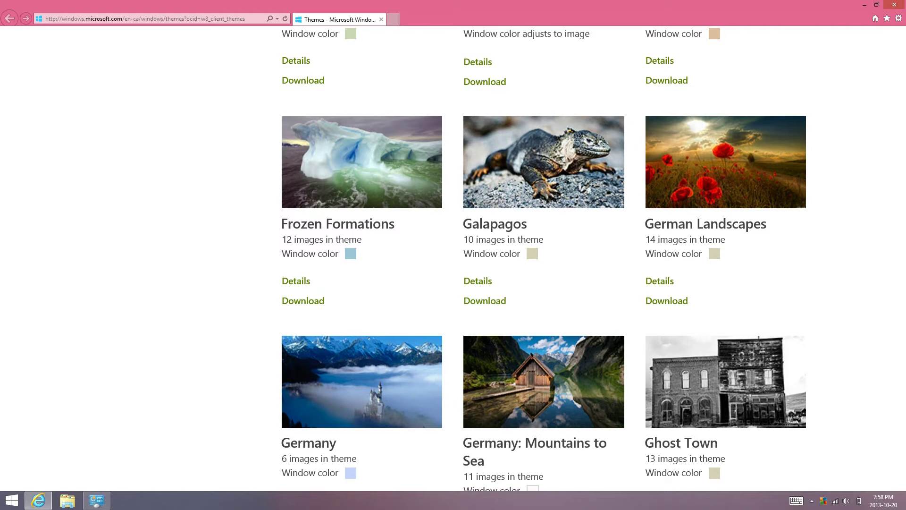
key("alt+F4")
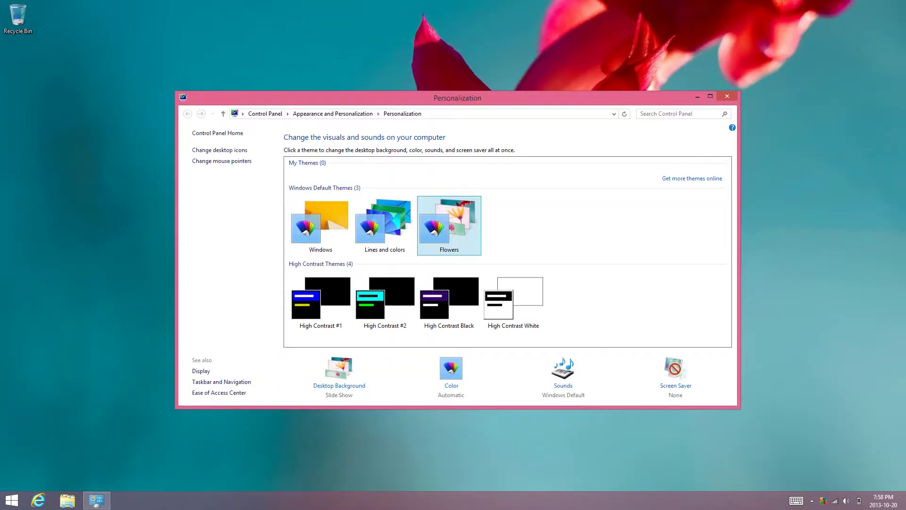
- Install the GermanLandscapesFotocommunity theme from the Downloads folder and close the open windows
left_click(67, 500)
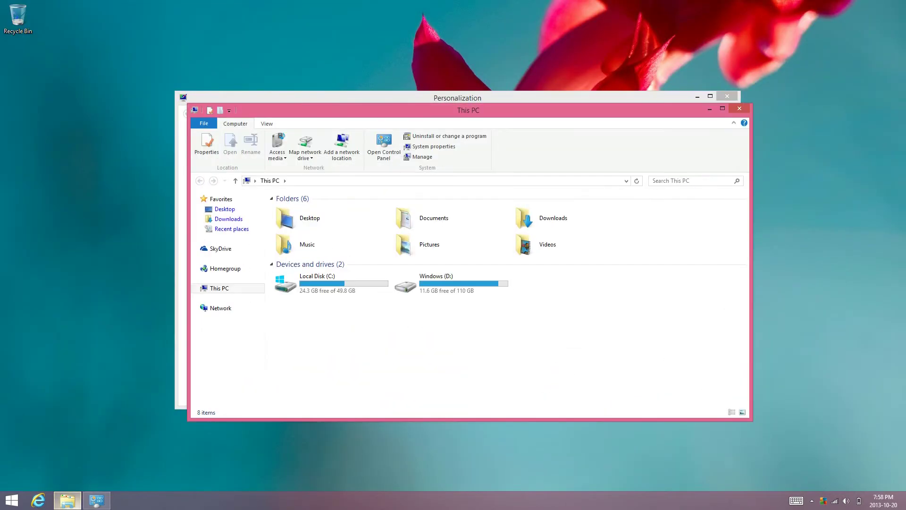
double_click(553, 218)
double_click(465, 210)
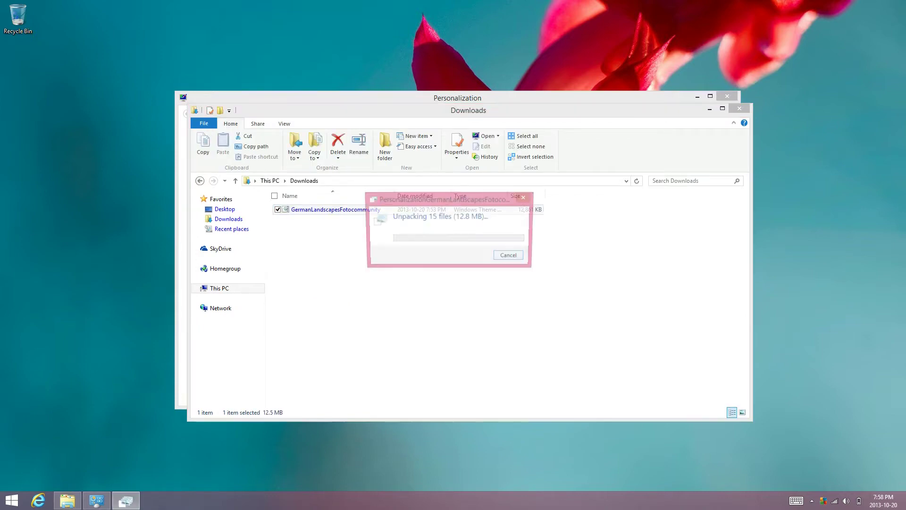
key("alt+F4")
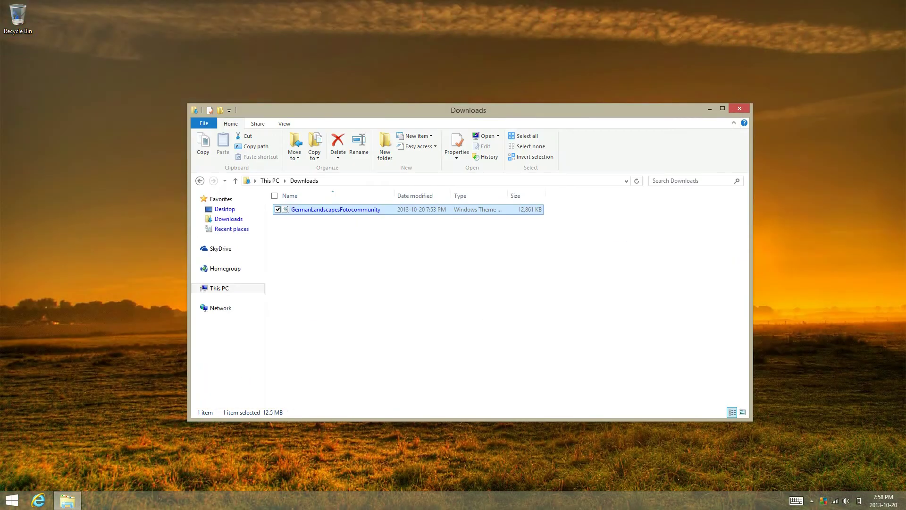
left_click(740, 109)
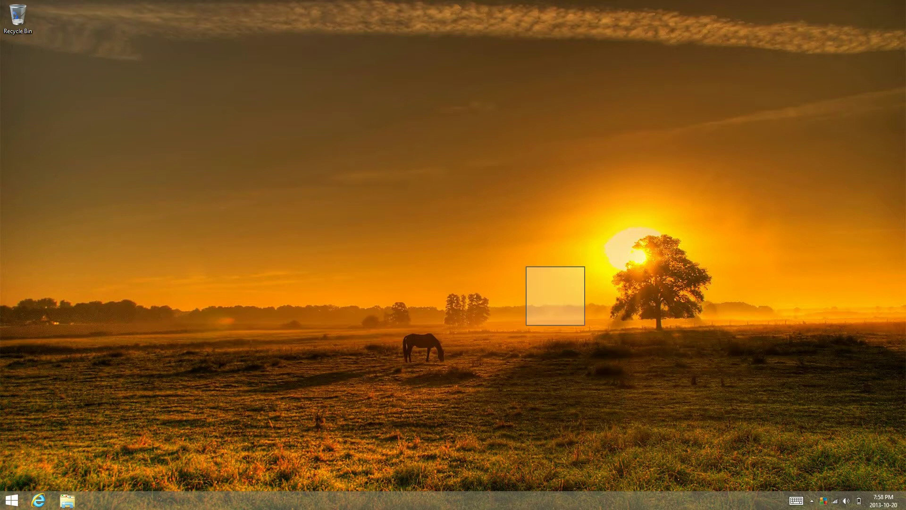
- Set the color of the window borders and taskbar to automatic and close the Personalization window
right_click(449, 299)
left_click(477, 398)
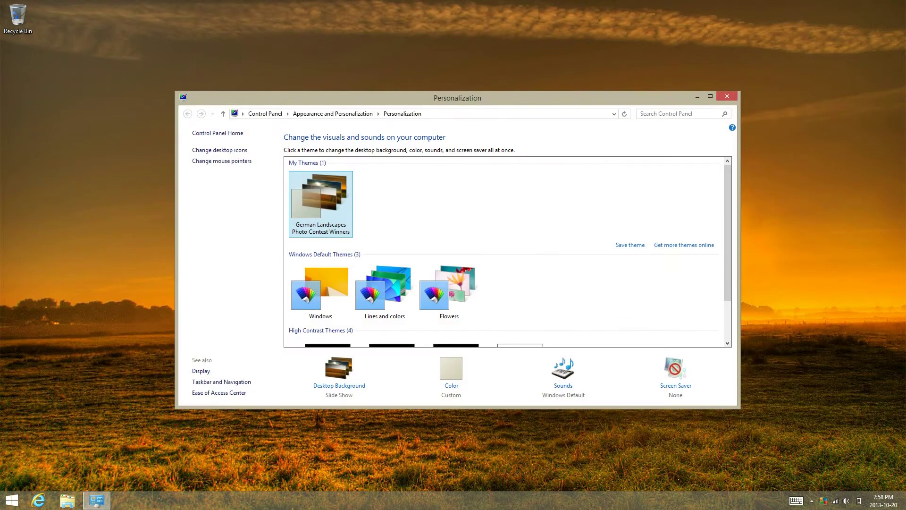
left_click(451, 391)
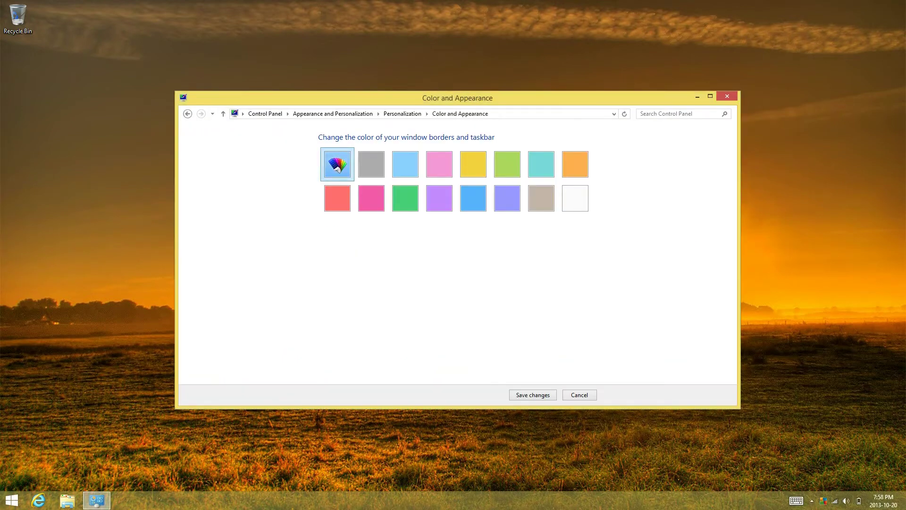
left_click(187, 114)
left_click(727, 96)
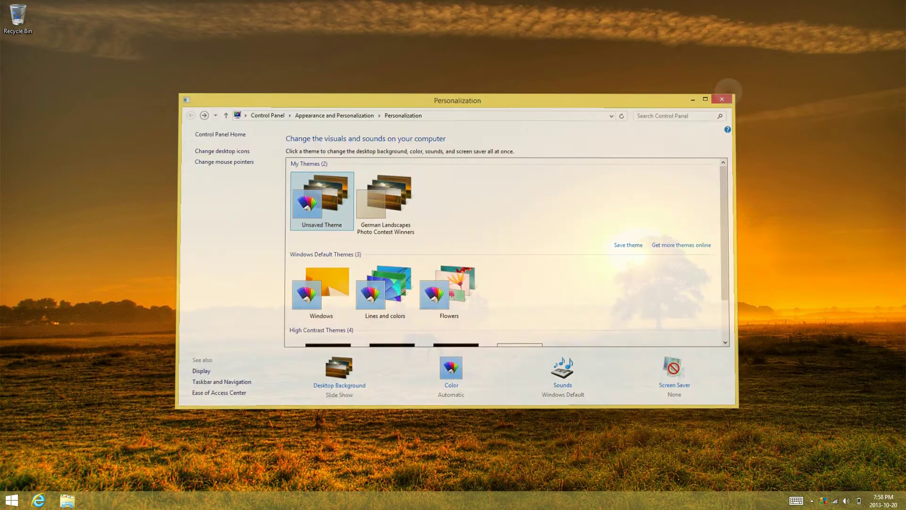
- Advance the desktop slide show by two backgrounds to the picture of the red poppy field
right_click(444, 239)
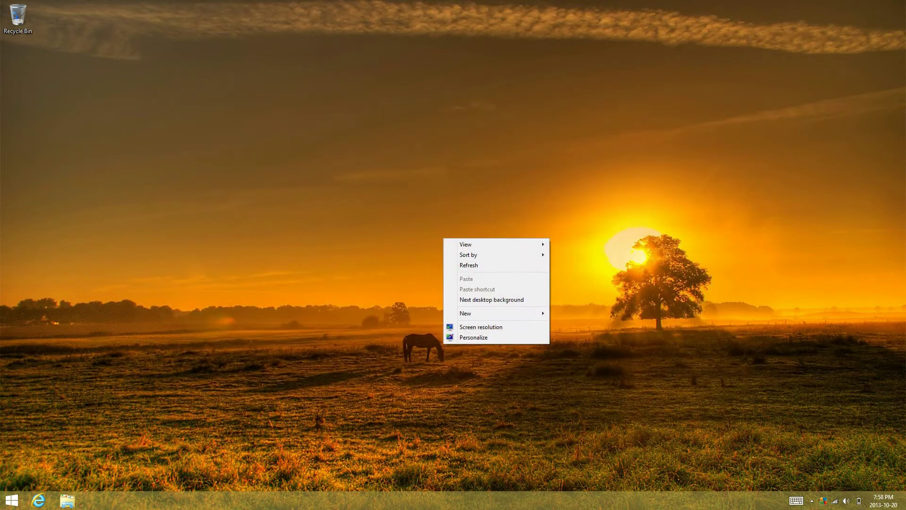
left_click(472, 300)
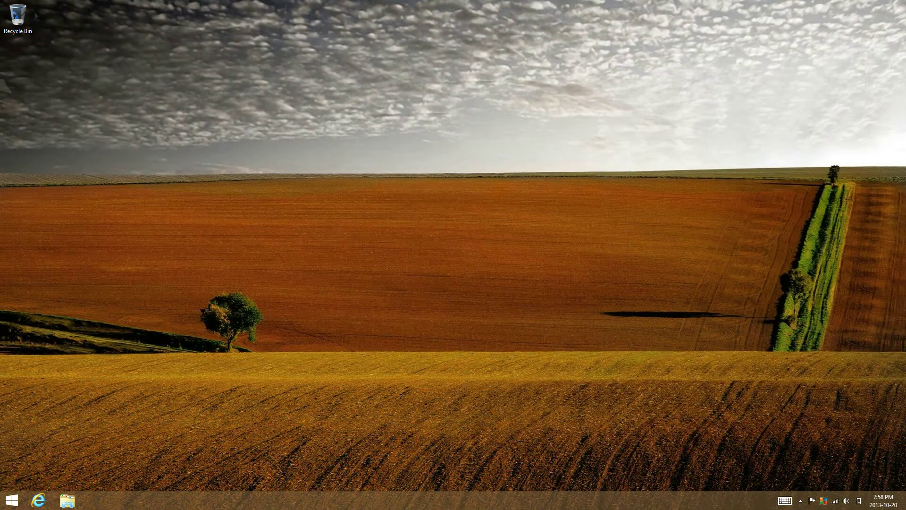
right_click(435, 318)
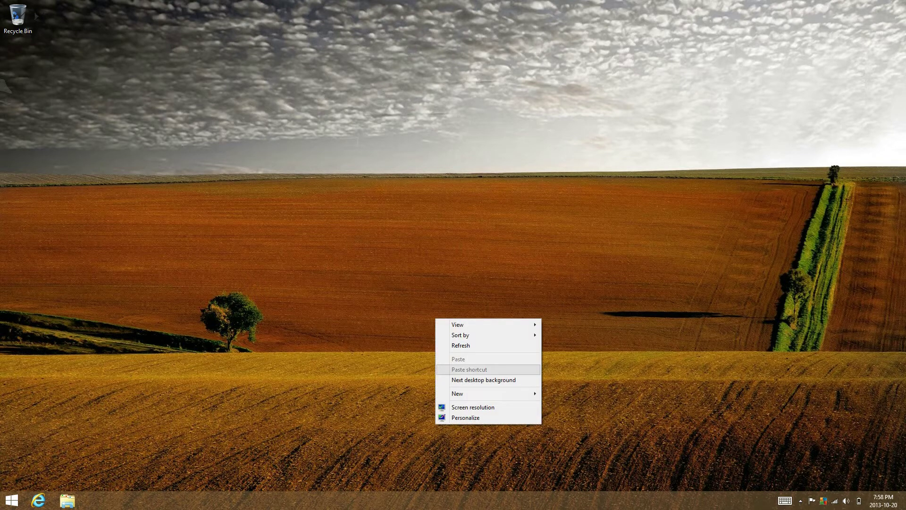
left_click(483, 380)
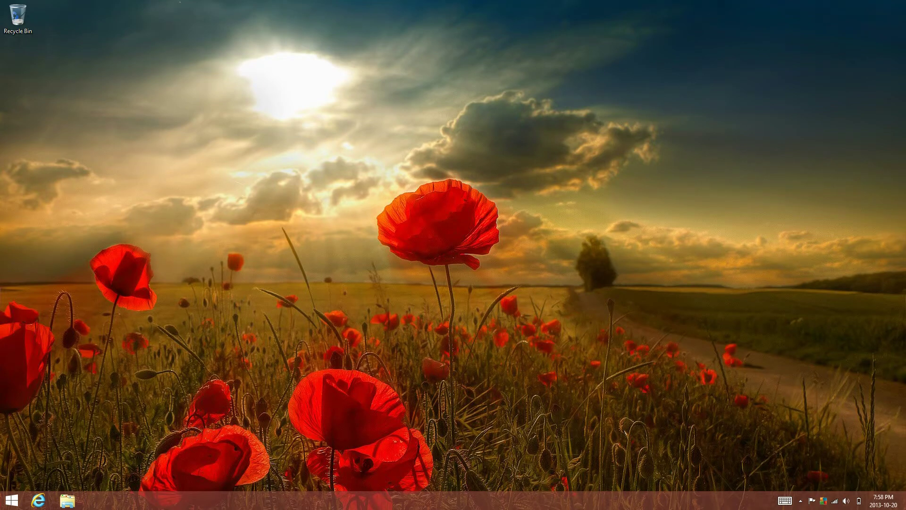
- Apply the dark red poppy design as the Start screen background and look across the tiles
key("super")
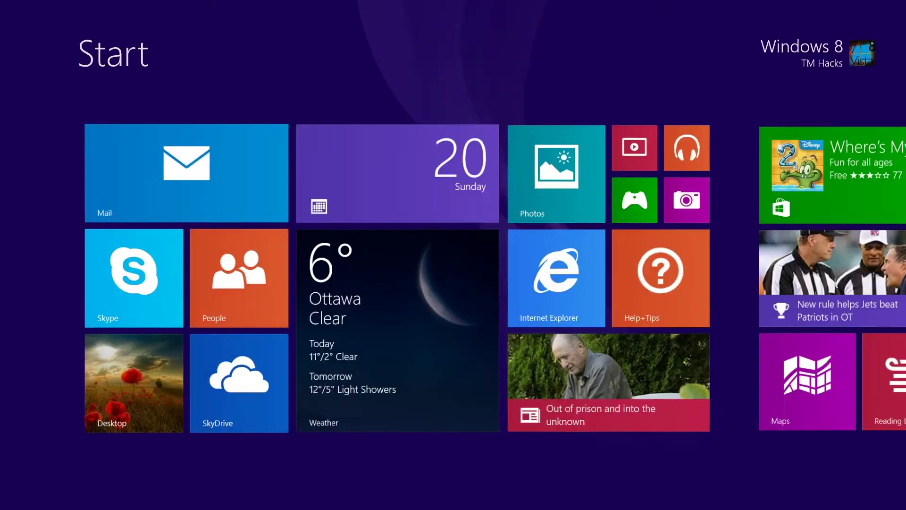
key("super+i")
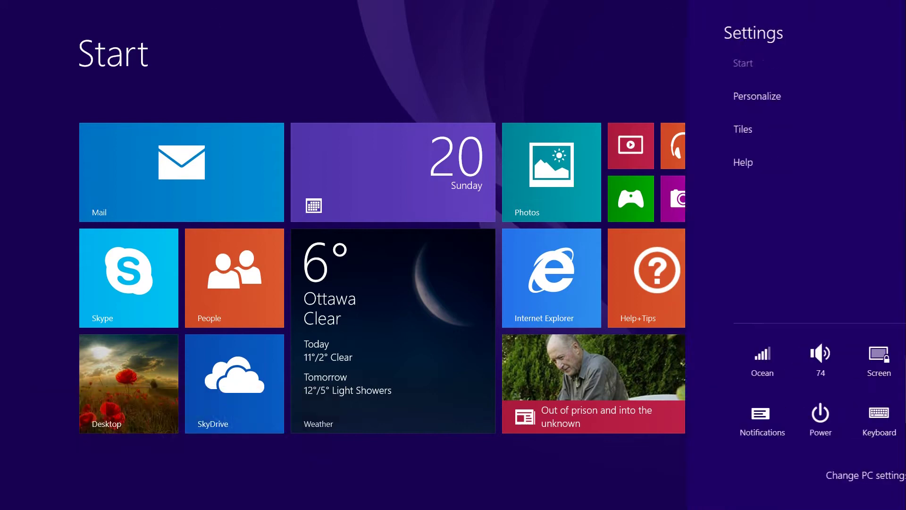
key("Escape")
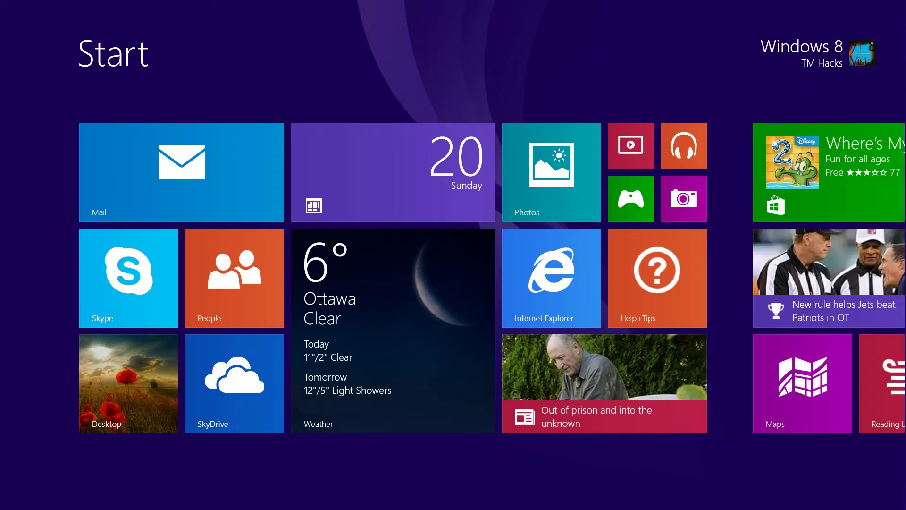
key("super+c")
left_click(878, 390)
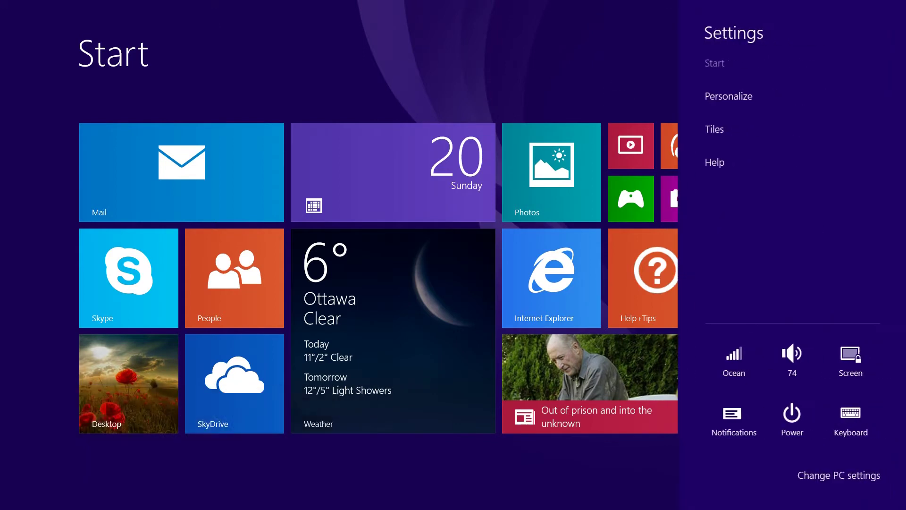
left_click(749, 97)
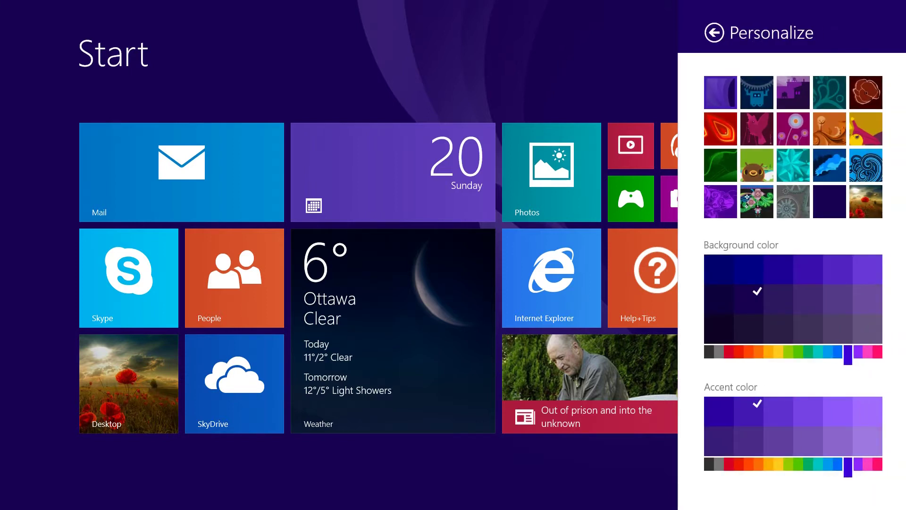
left_click(868, 93)
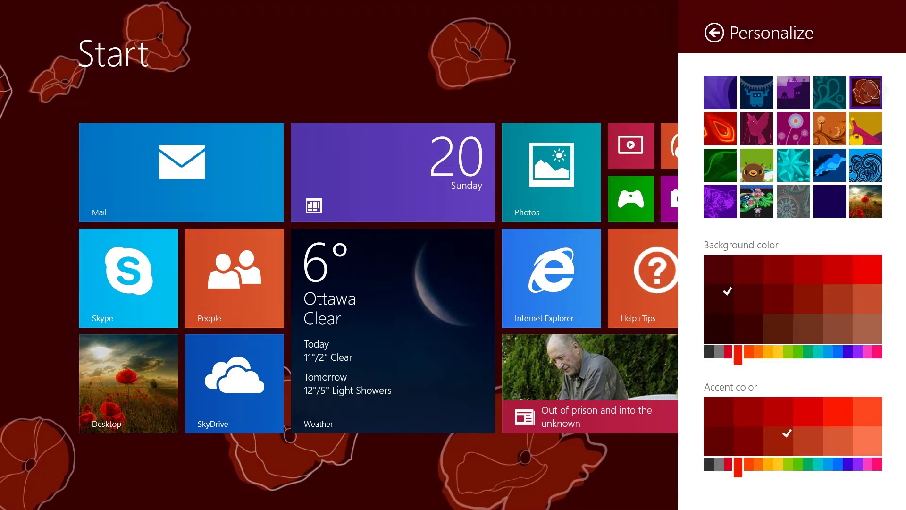
left_click(512, 70)
scroll(453, 279, "right", 7)
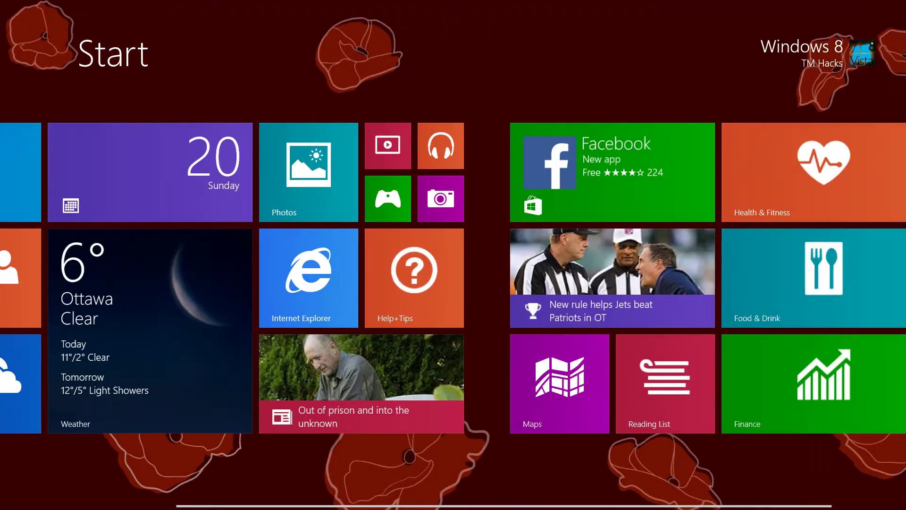
scroll(453, 255, "up", 5)
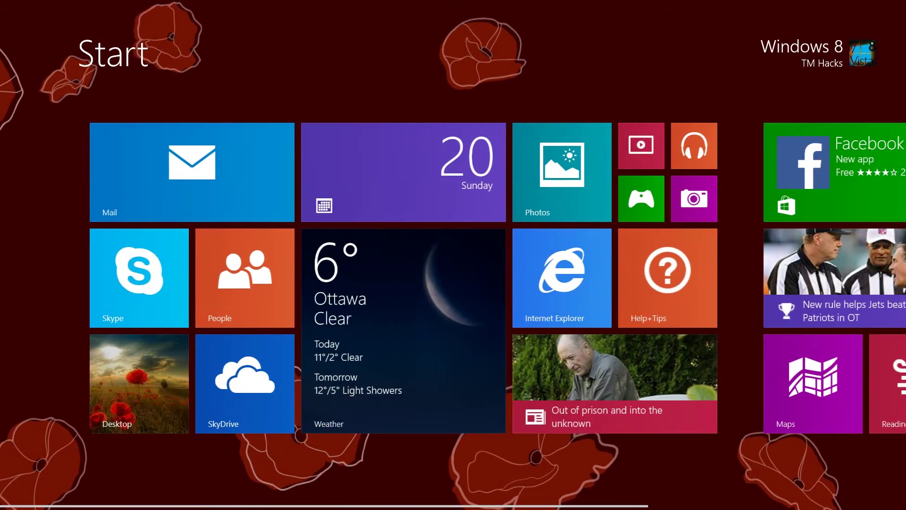
- Apply the orange design with swirling trees as the Start screen background and look across the tiles
key("super+c")
left_click(877, 390)
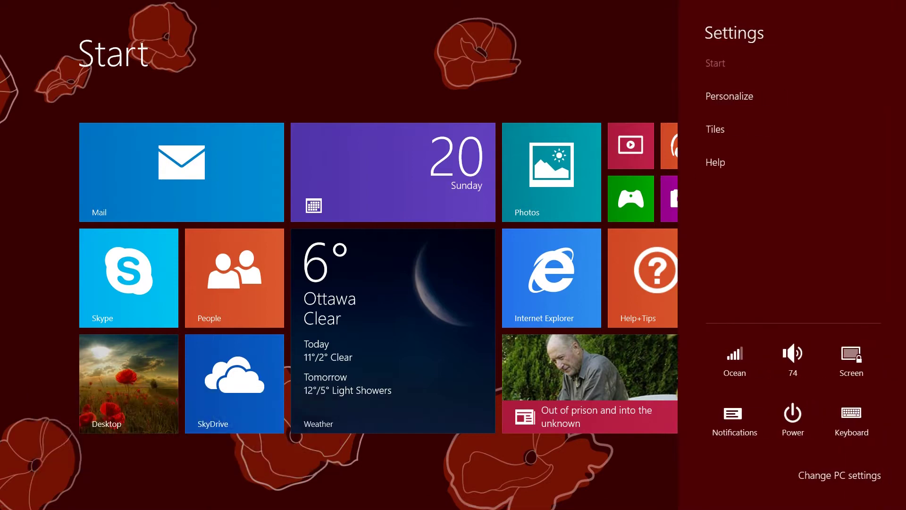
left_click(729, 97)
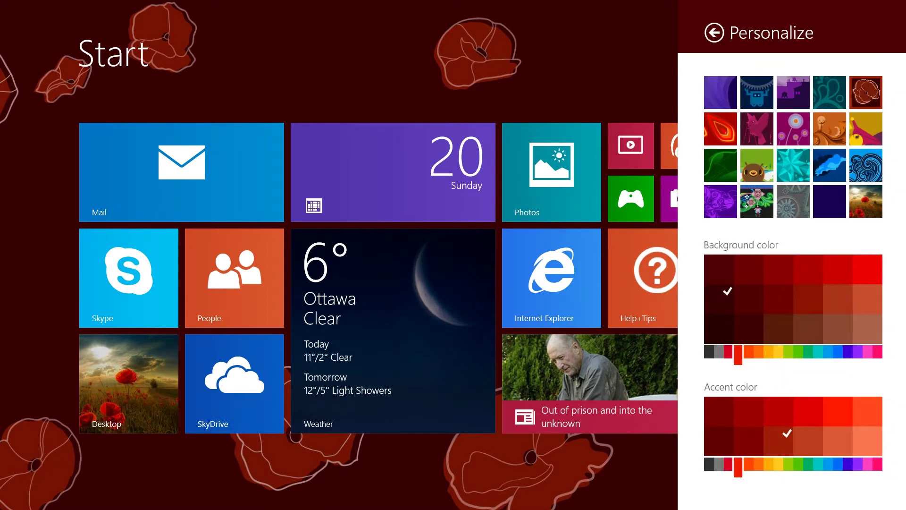
left_click(829, 129)
left_click(498, 459)
scroll(453, 279, "right", 5)
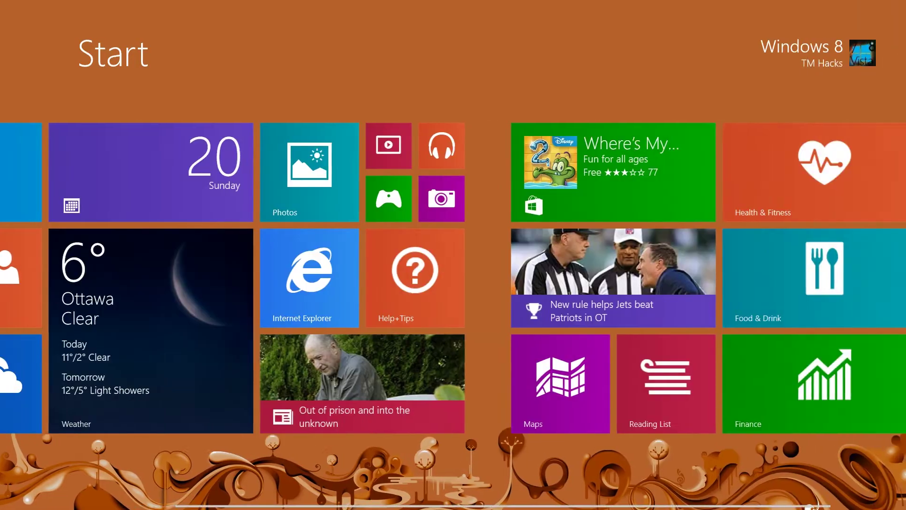
scroll(453, 279, "left", 5)
- Apply the red design with flame-like feathers as the Start screen background and look across the tiles
key("super+c")
left_click(880, 383)
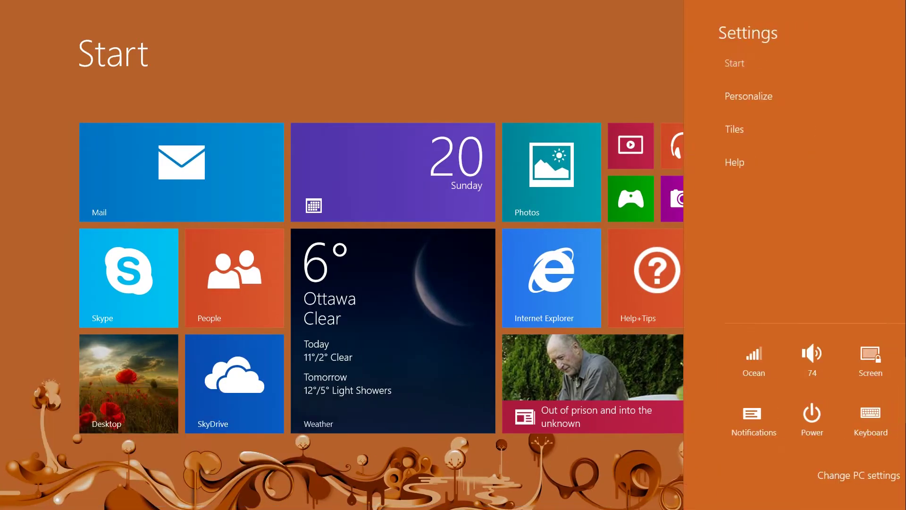
left_click(729, 96)
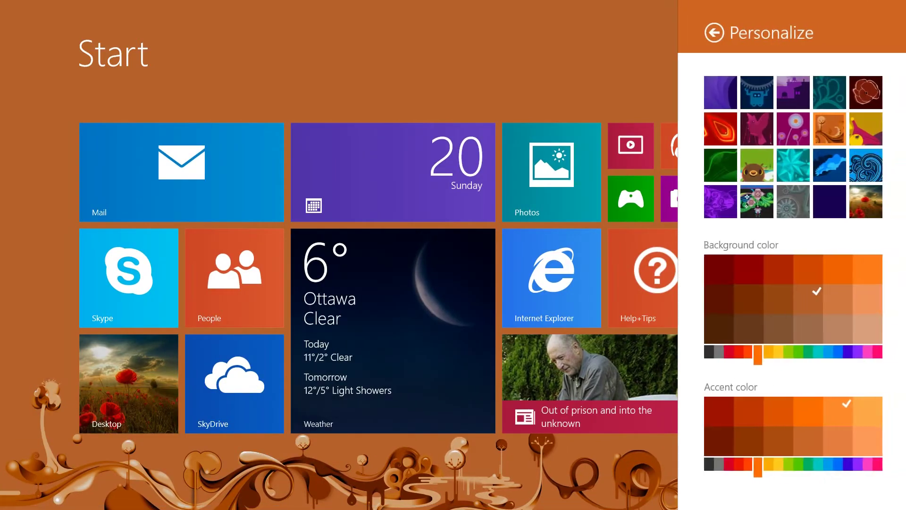
left_click(721, 128)
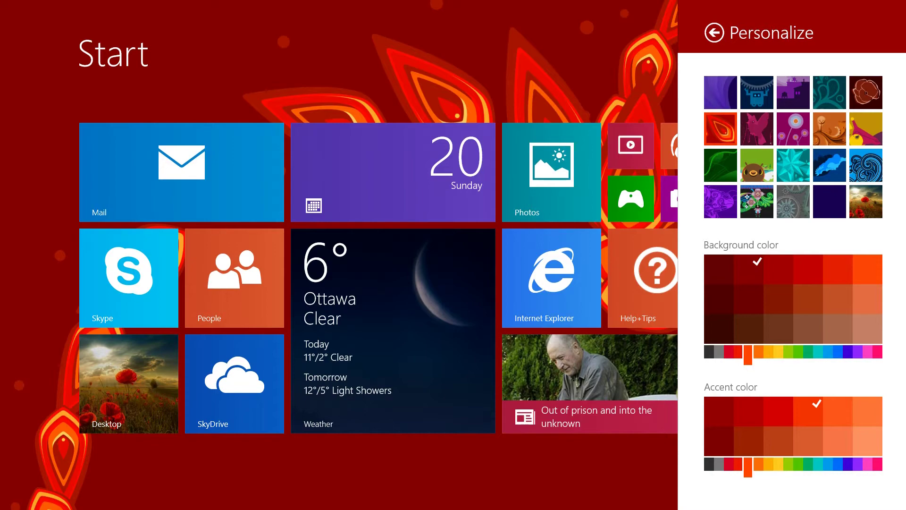
key("Escape")
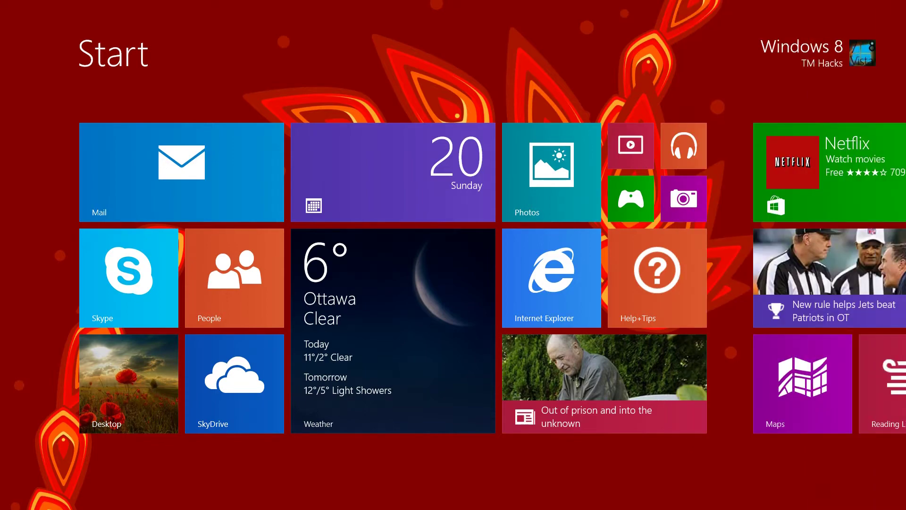
scroll(453, 279, "right", 5)
scroll(453, 279, "left", 5)
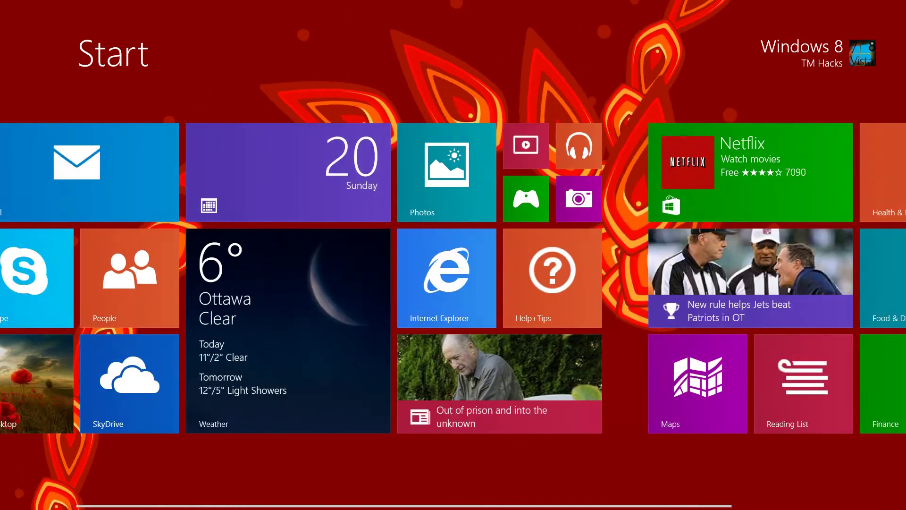
scroll(453, 255, "up", 2)
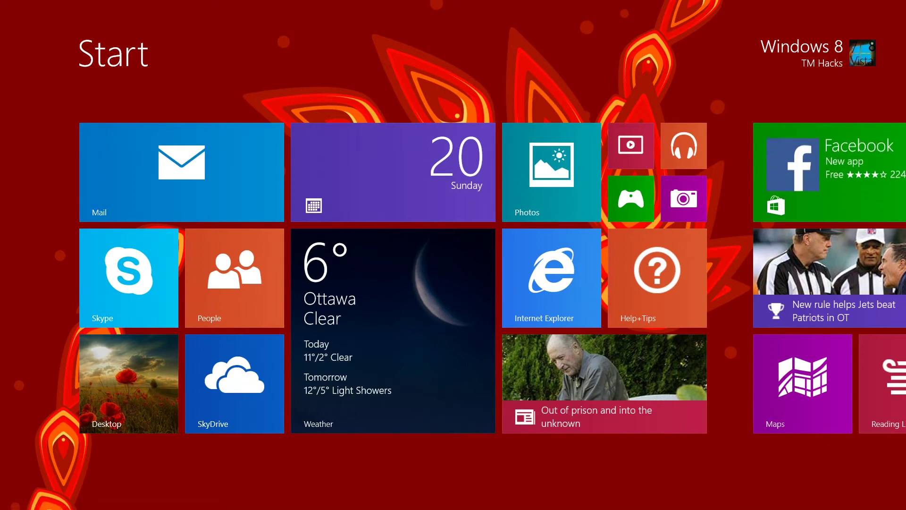
scroll(453, 255, "down", 5)
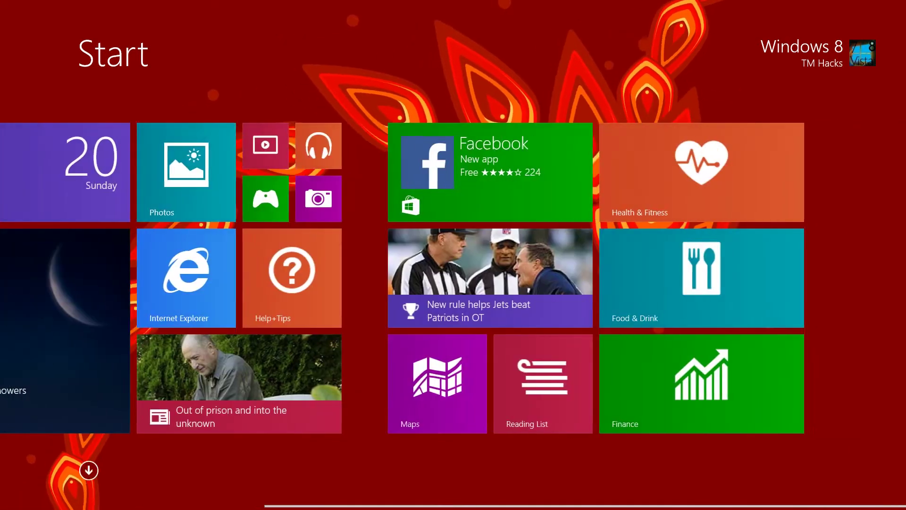
scroll(453, 255, "up", 5)
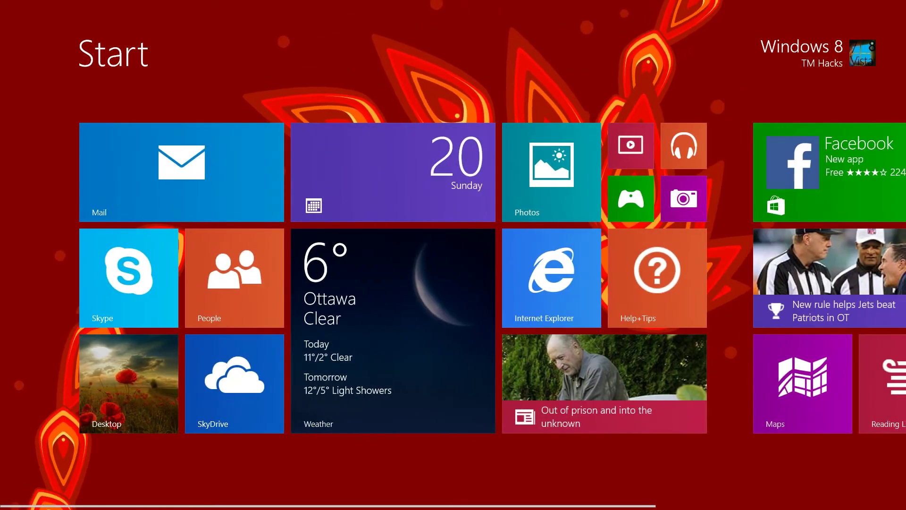
- Zoom the Start screen out to the tile group overview, look across it and return to full-size tiles
scroll(453, 254, "down", 3)
key("ctrl+Tab")
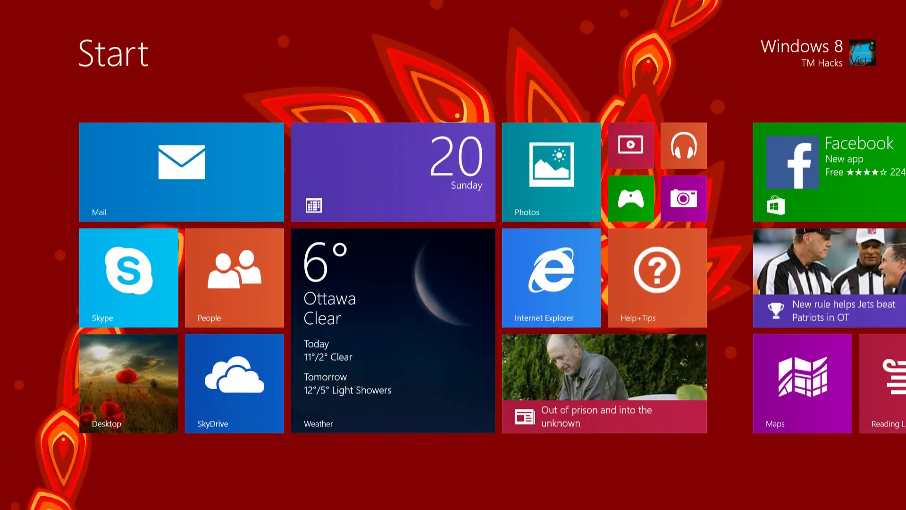
key("ctrl+minus")
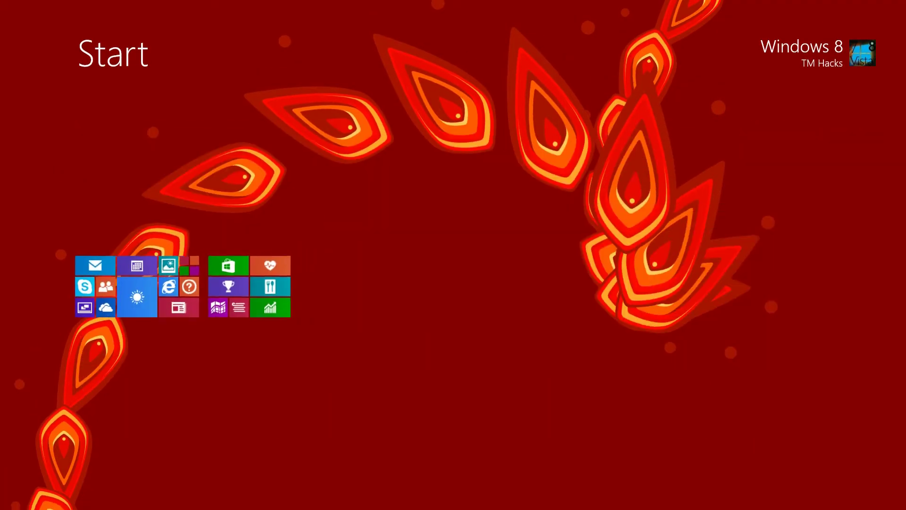
scroll(453, 255, "down", 5)
scroll(453, 254, "up", 5)
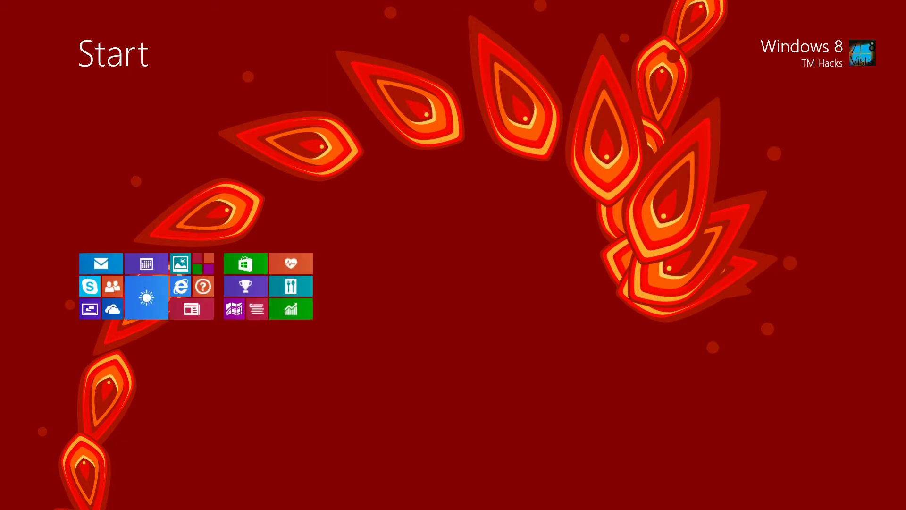
key("ctrl+plus")
scroll(453, 255, "up", 5)
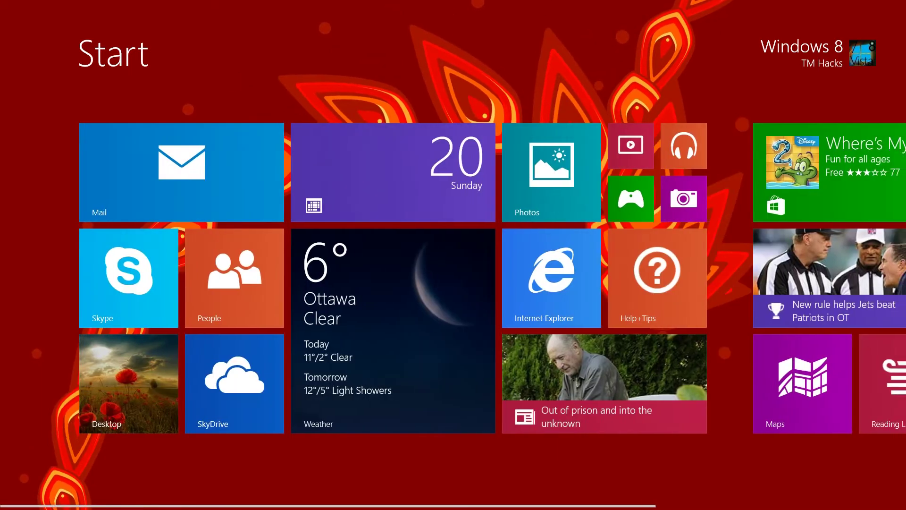
- Set the background color of the red feather design on the Start screen to a very dark green
key("super+c")
left_click(878, 390)
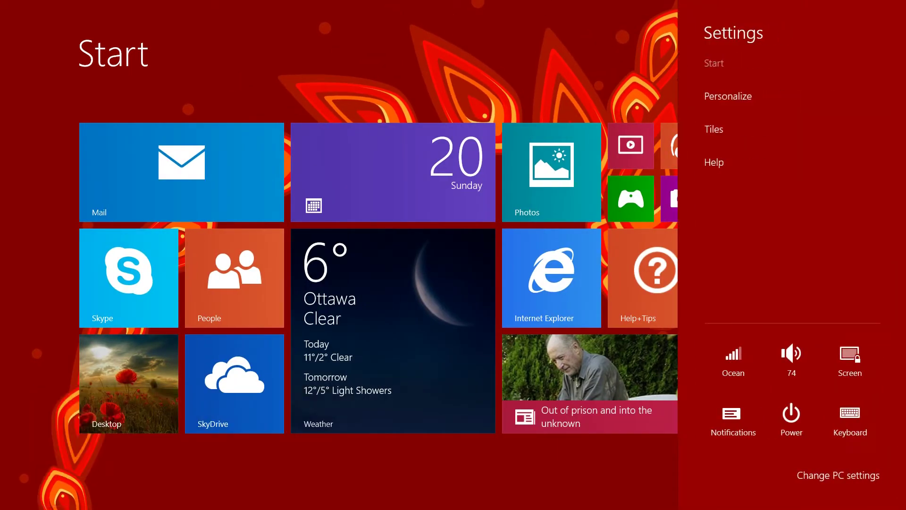
left_click(729, 97)
left_click(808, 352)
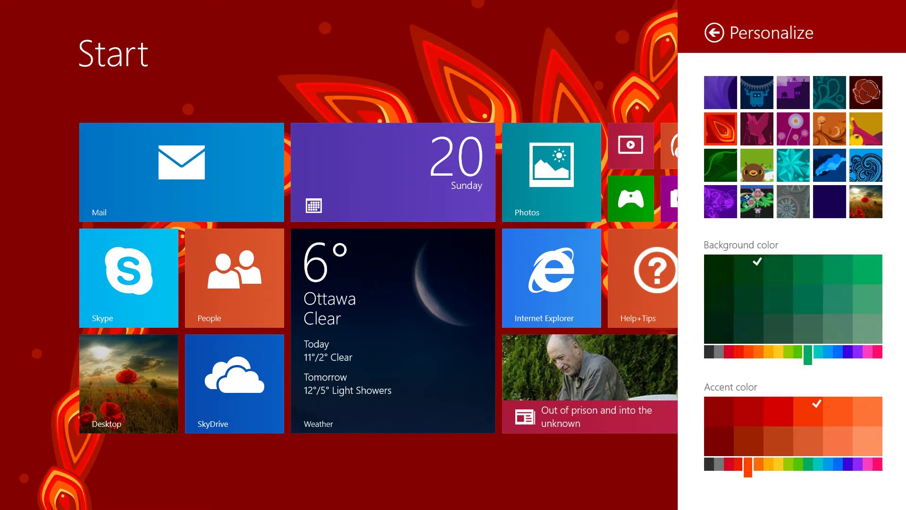
left_click(719, 299)
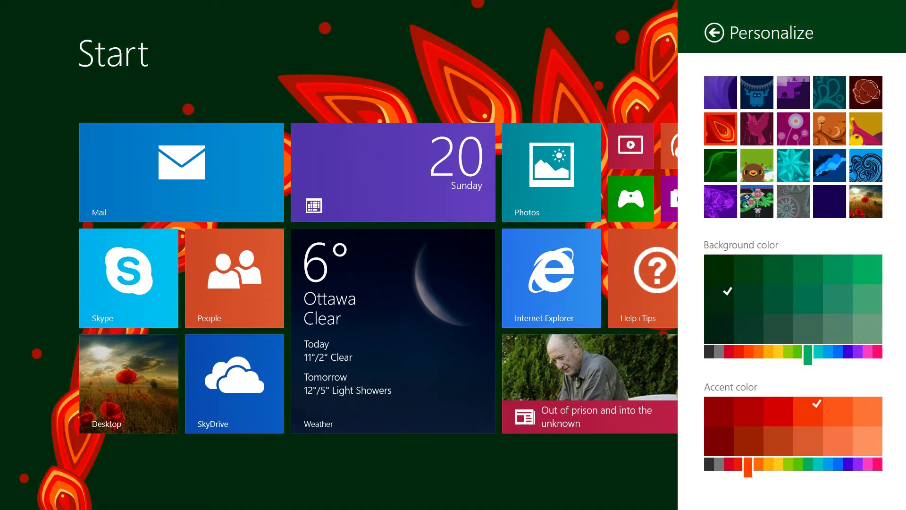
- Set the Start screen's accent color to dark gray and its background color to a muted dark green
left_click(709, 464)
left_click(719, 412)
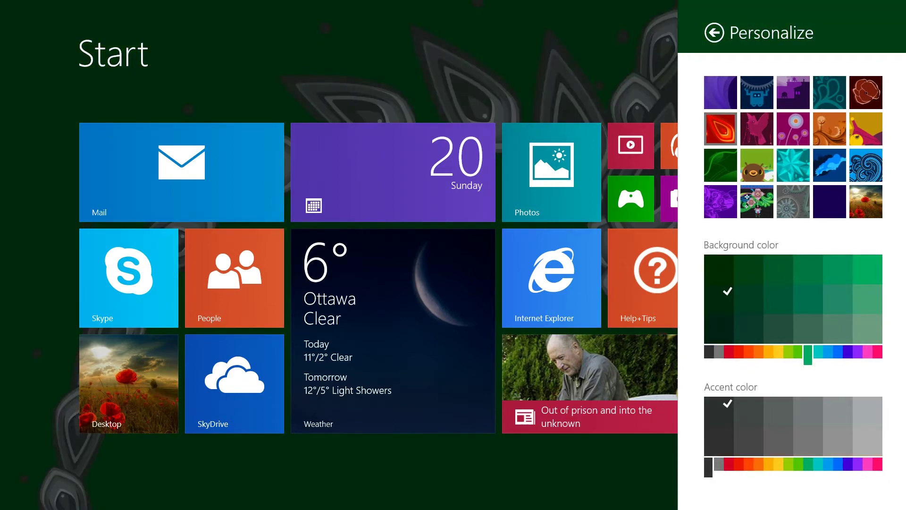
left_click(814, 303)
left_click(749, 328)
left_click(467, 463)
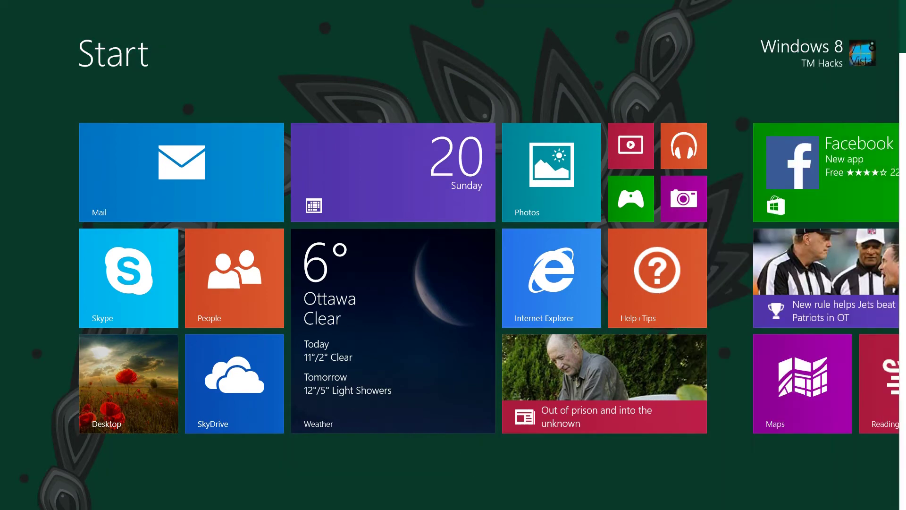
- Check the desktop briefly, return to Start and apply the desktop picture as the Start screen background
left_click(105, 418)
key("super")
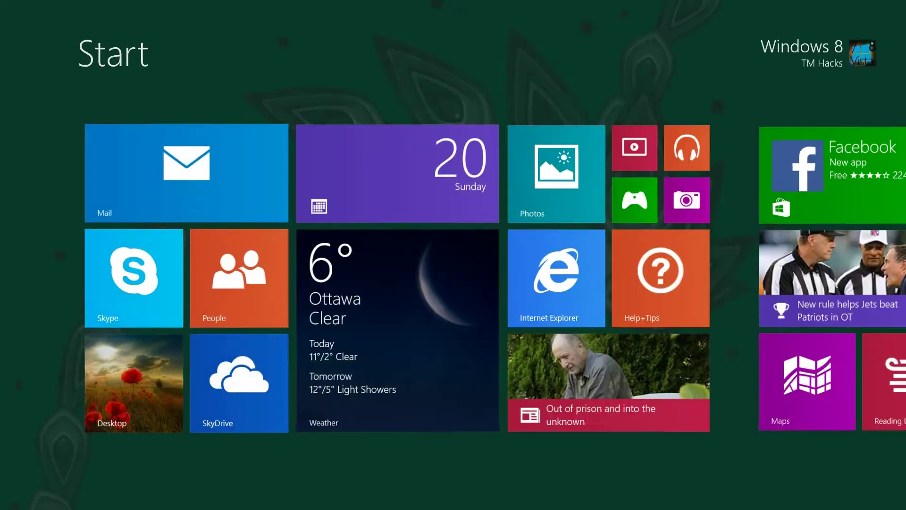
key("super+c")
left_click(877, 390)
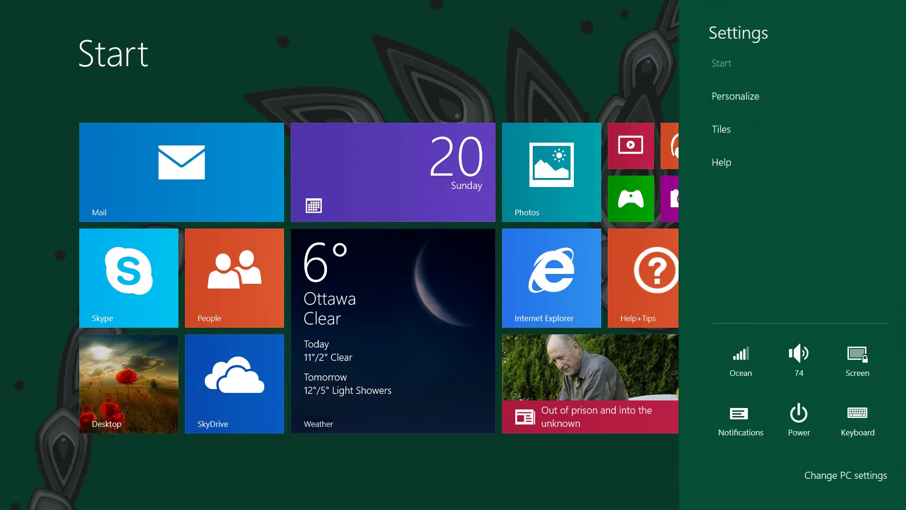
left_click(737, 96)
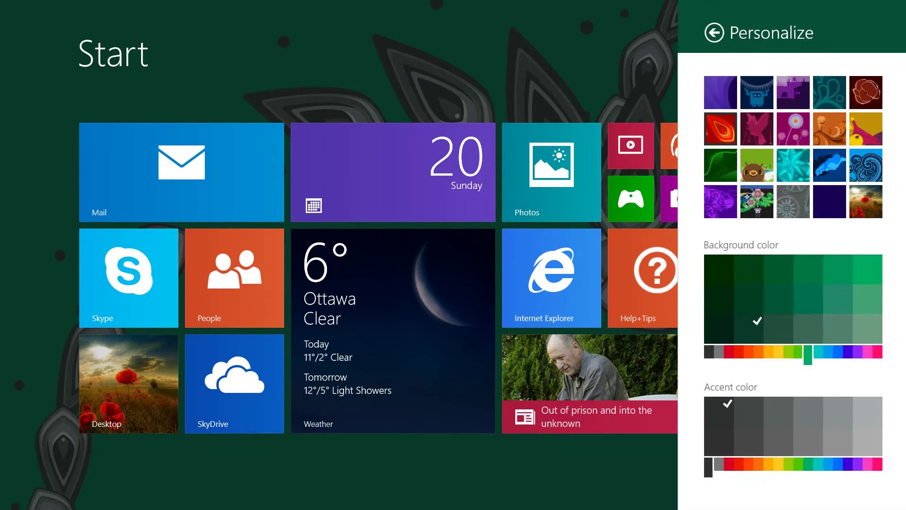
left_click(866, 202)
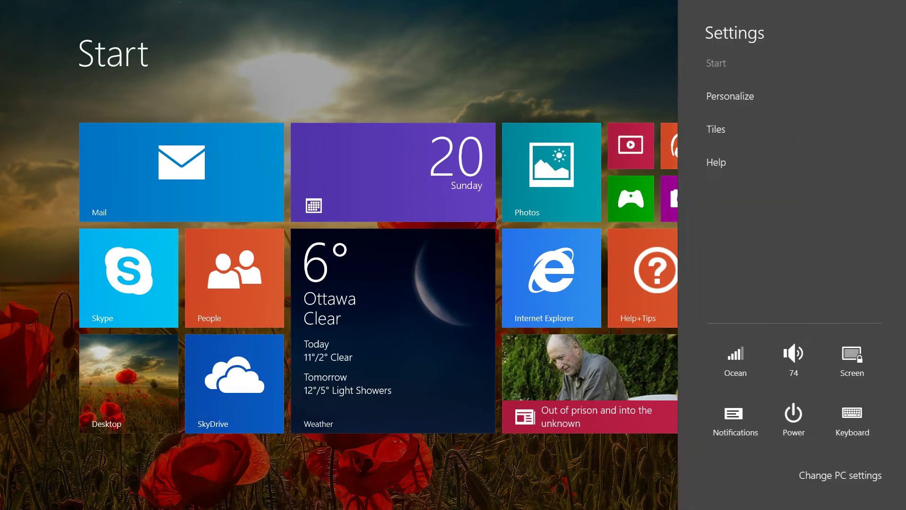
- Try the plain dark purple Start screen background, restore the desktop picture and close the personalization settings
left_click(730, 96)
left_click(830, 201)
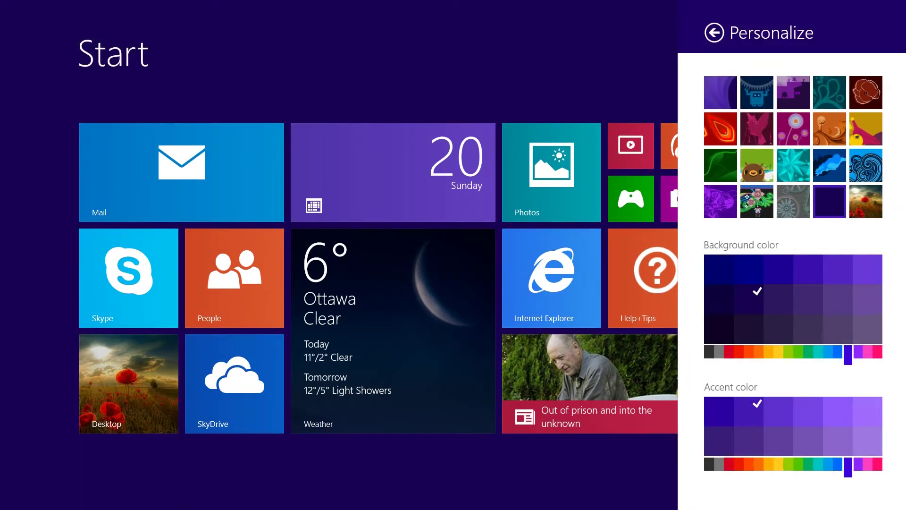
left_click(866, 201)
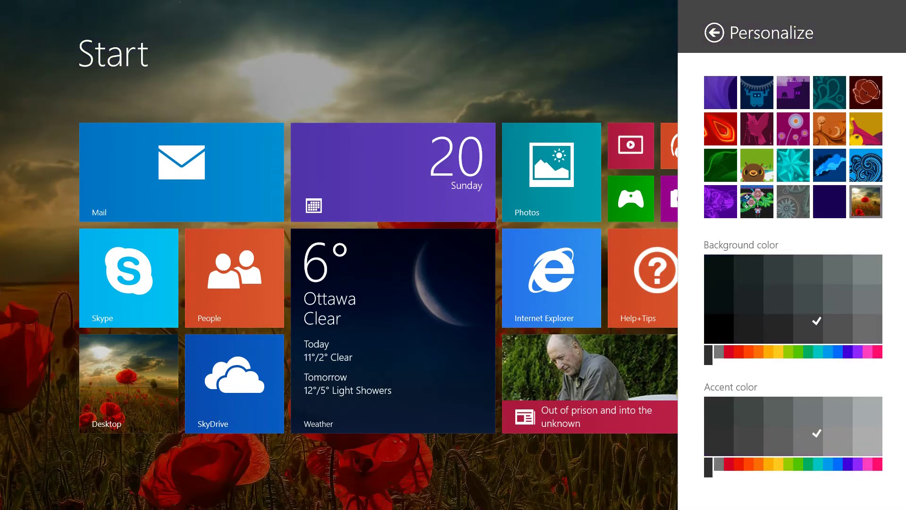
key("Escape")
- Switch between the desktop and the Start screen and look across the tiles to compare the shared background
key("super")
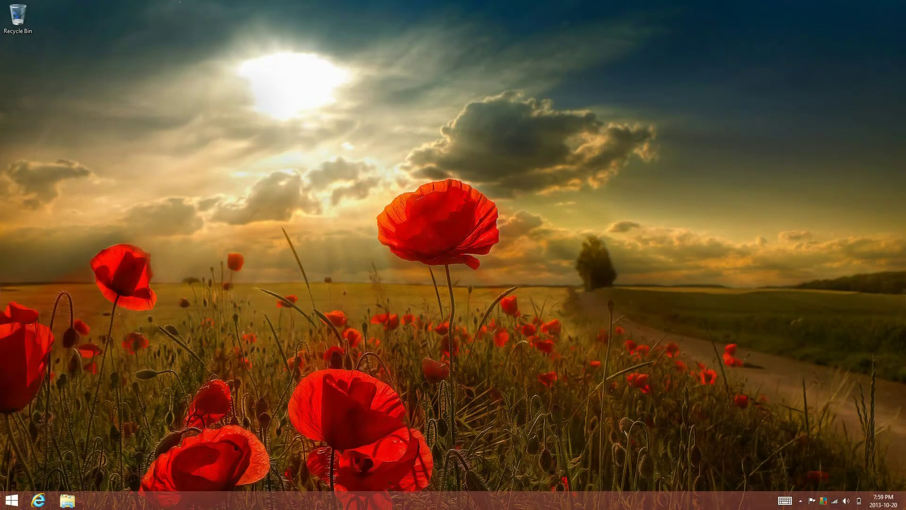
key("super")
scroll(453, 278, "down", 5)
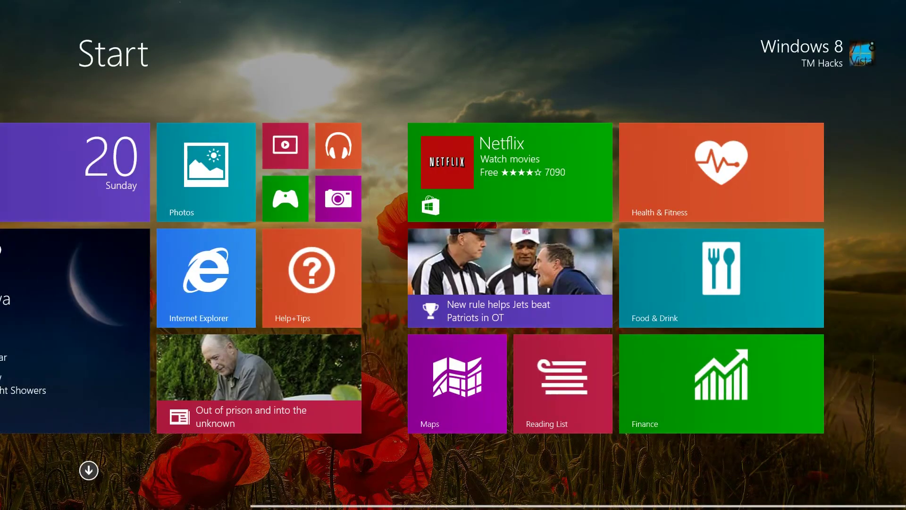
scroll(454, 278, "up", 5)
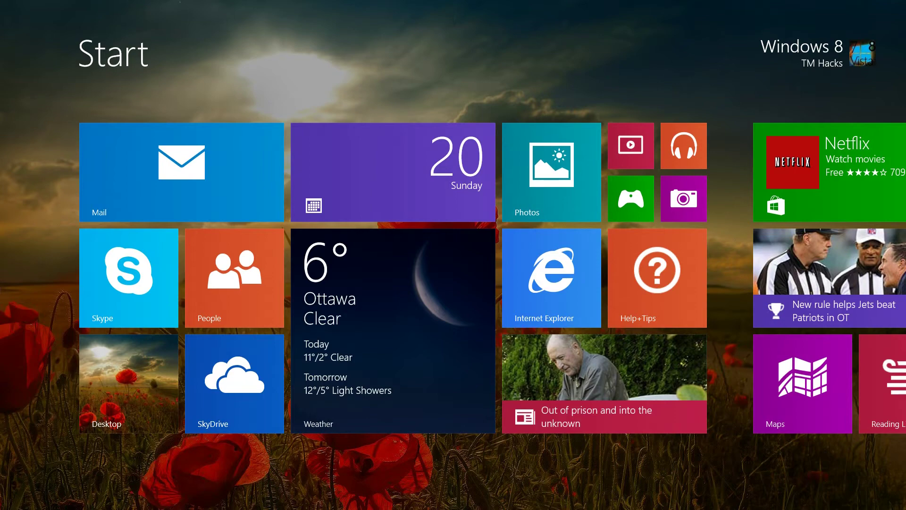
scroll(453, 279, "down", 5)
scroll(453, 279, "up", 5)
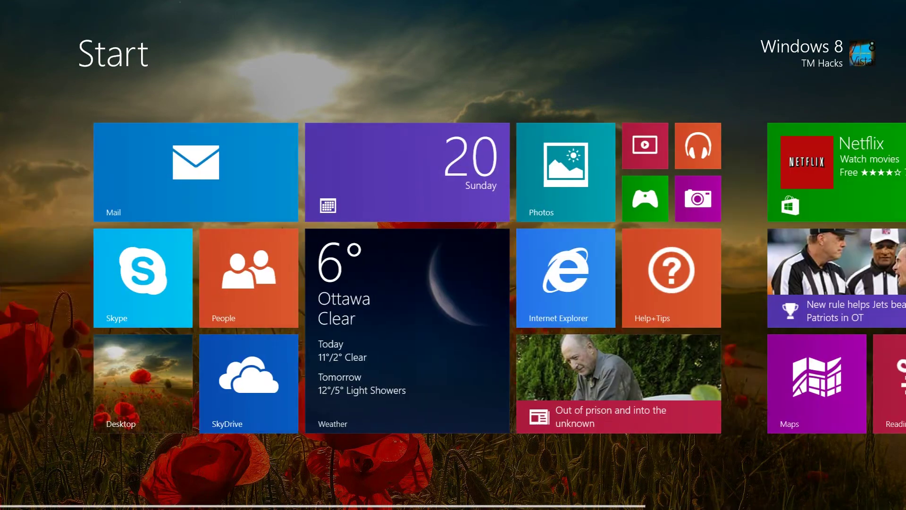
- Select Photos, the four small tiles, Internet Explorer and Help+Tips together, move them below the News tile and back, and end tile customization
right_click(552, 172)
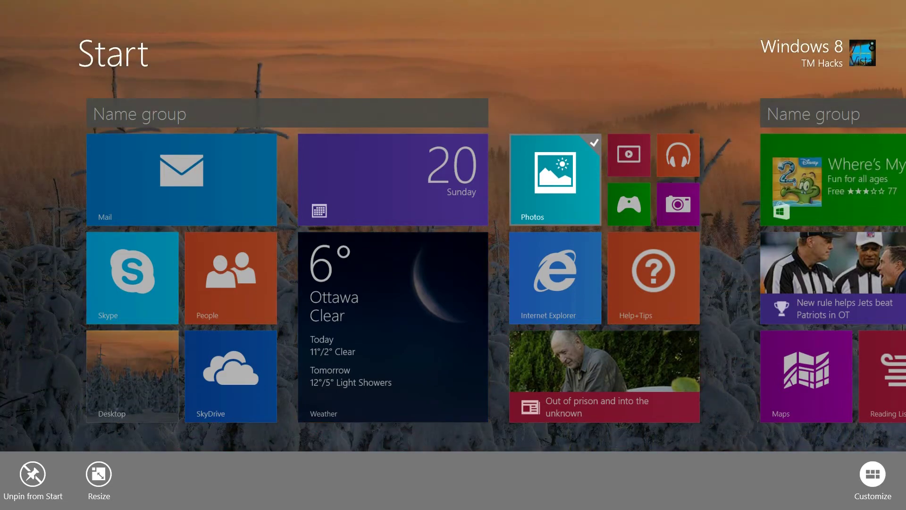
left_click(628, 156)
left_click(678, 155)
left_click(678, 204)
left_click(623, 205)
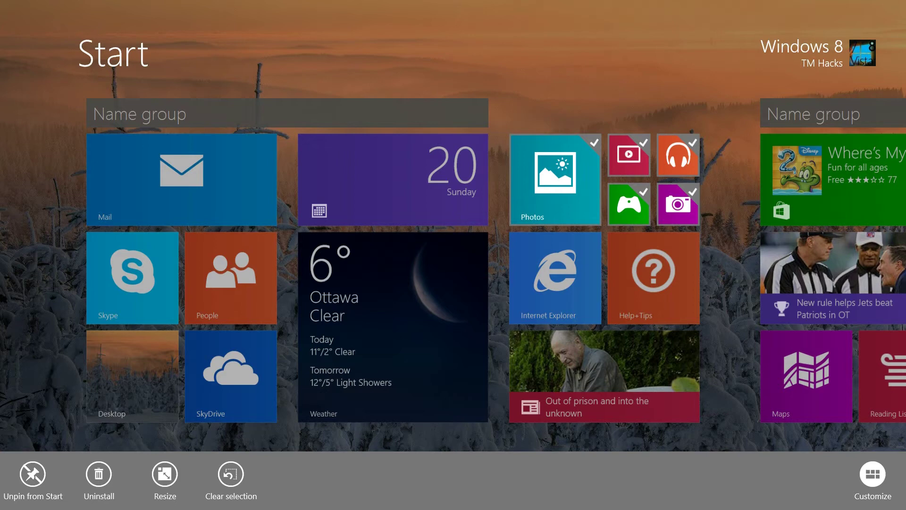
left_click(555, 278)
left_click(653, 277)
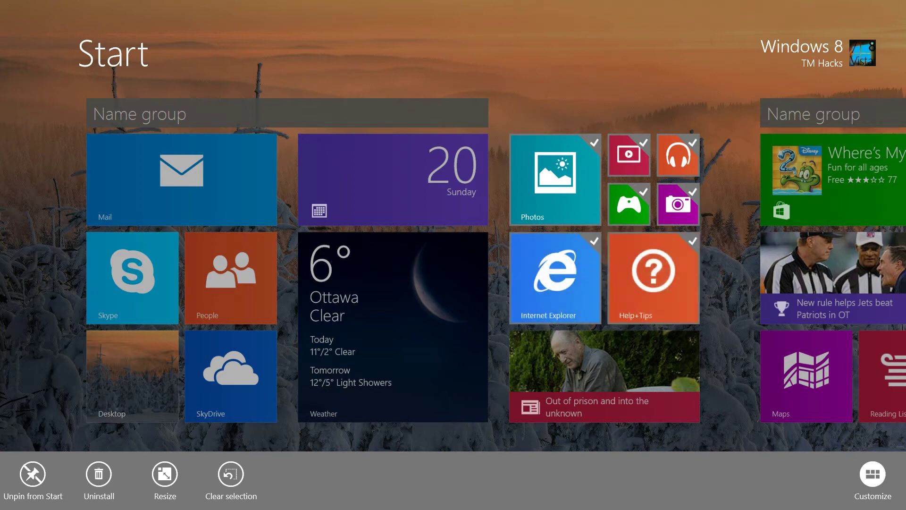
left_click_drag(555, 180, 568, 308)
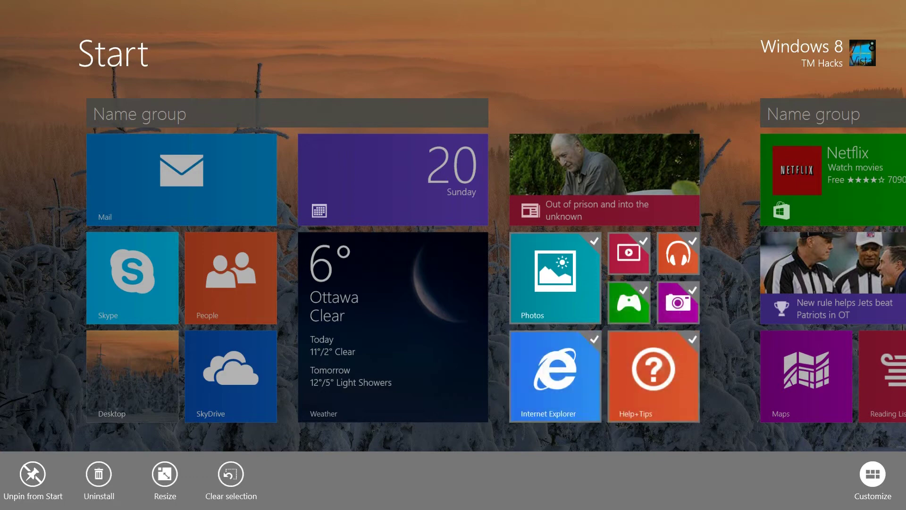
left_click_drag(555, 278, 585, 181)
left_click(673, 87)
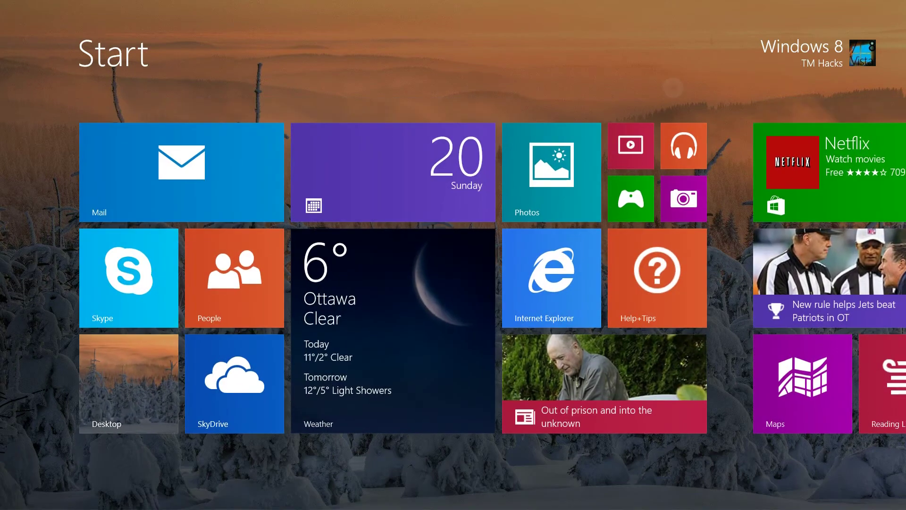
- Turn the Store tile's live updates off and back on
scroll(411, 278, "down", 5)
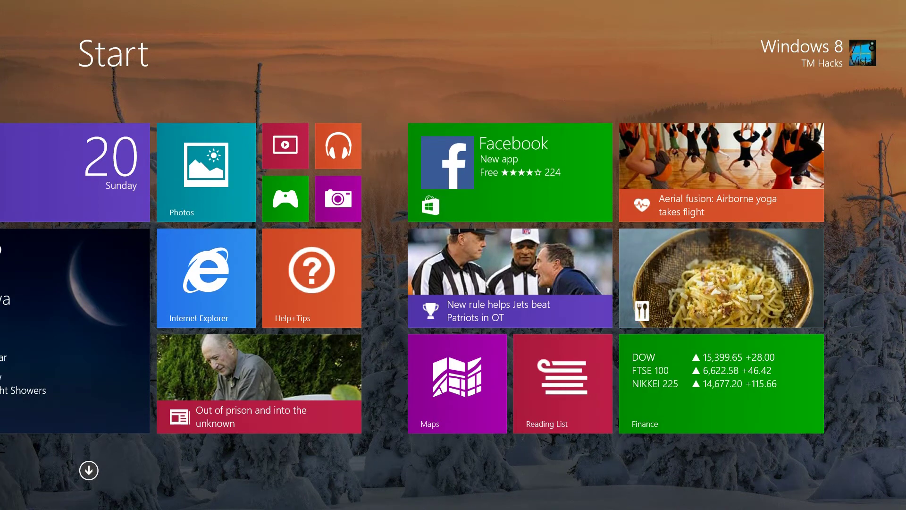
scroll(580, 172, "up", 1)
right_click(623, 172)
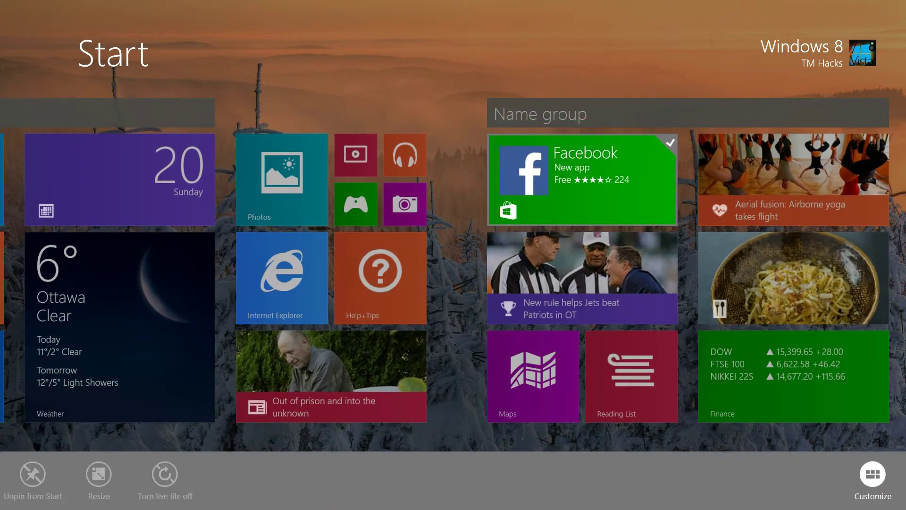
left_click(165, 474)
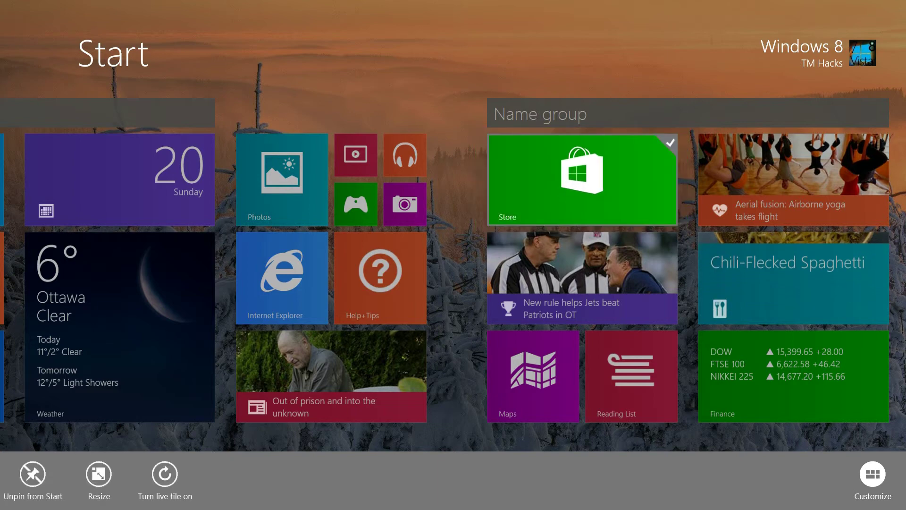
left_click(165, 474)
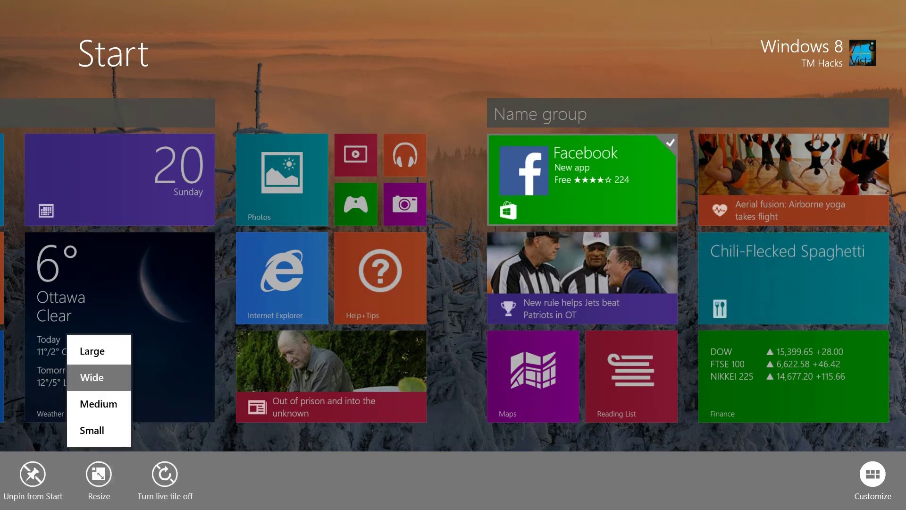
- Resize the Store tile to Large and look across the rearranged tiles
left_click(92, 351)
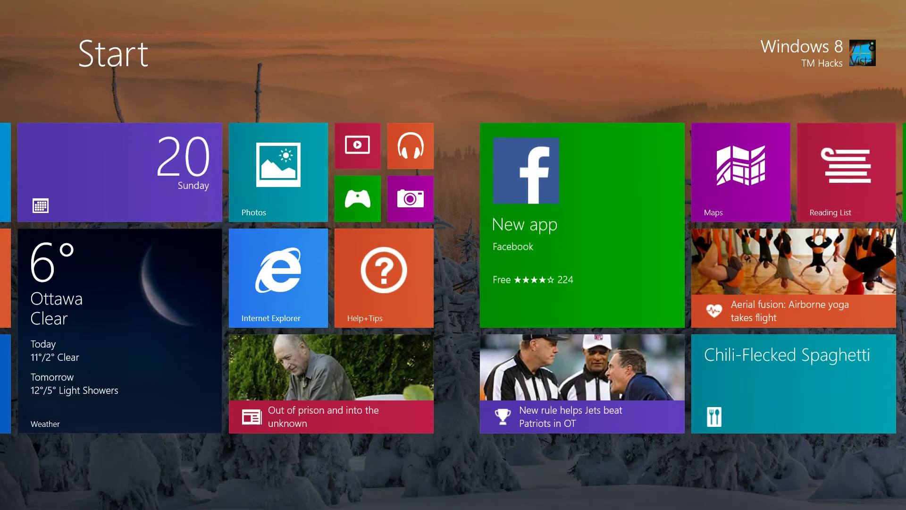
scroll(453, 278, "right", 5)
scroll(453, 283, "up", 5)
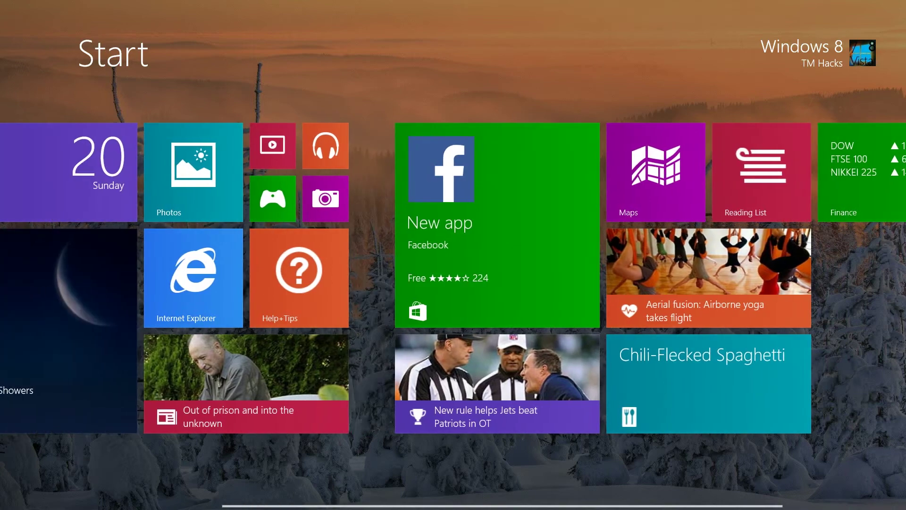
- Open the Weather app, view the forecast and return to Start
scroll(453, 283, "up", 2)
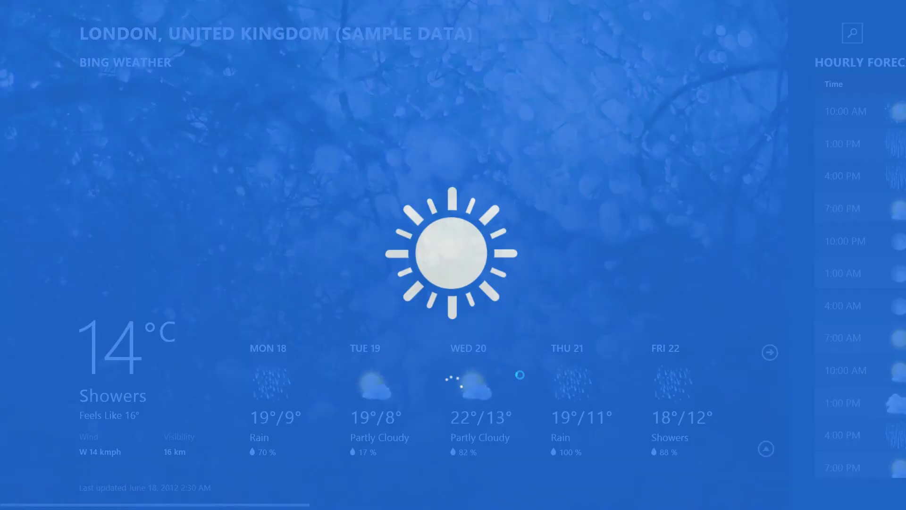
left_click(565, 266)
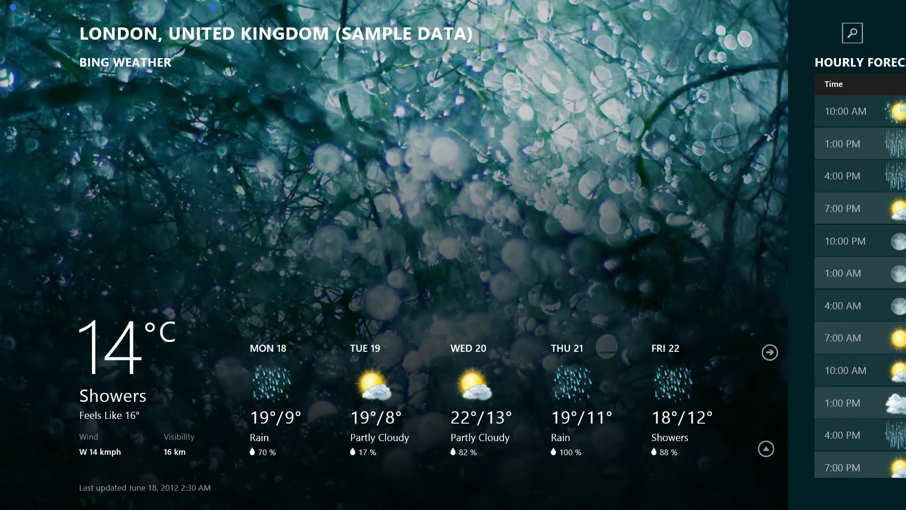
scroll(453, 255, "right", 12)
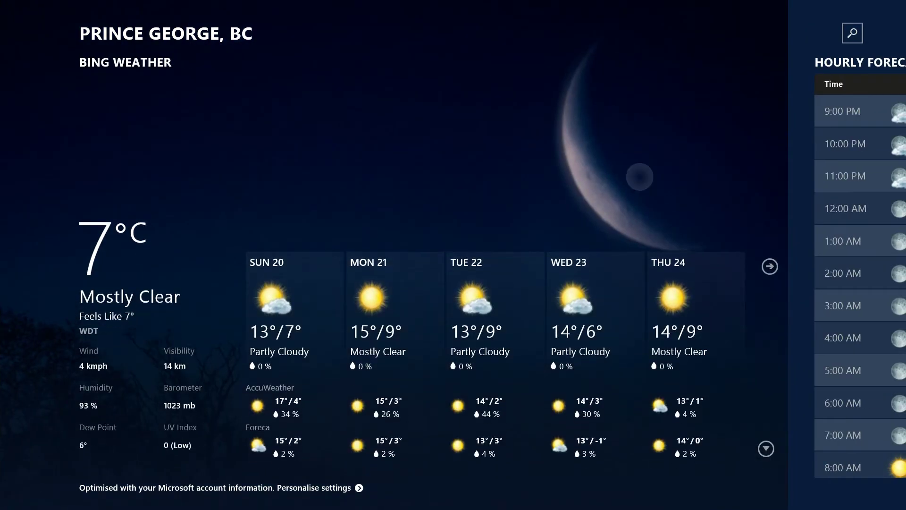
key("super")
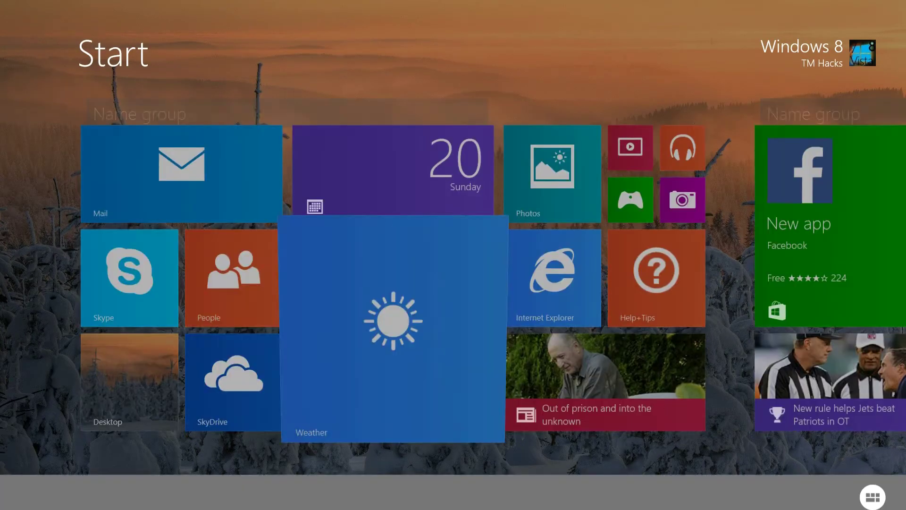
- Move the Weather tile to the beginning of the first group and resize it to Medium, followed by Wide
left_click_drag(393, 328, 189, 221)
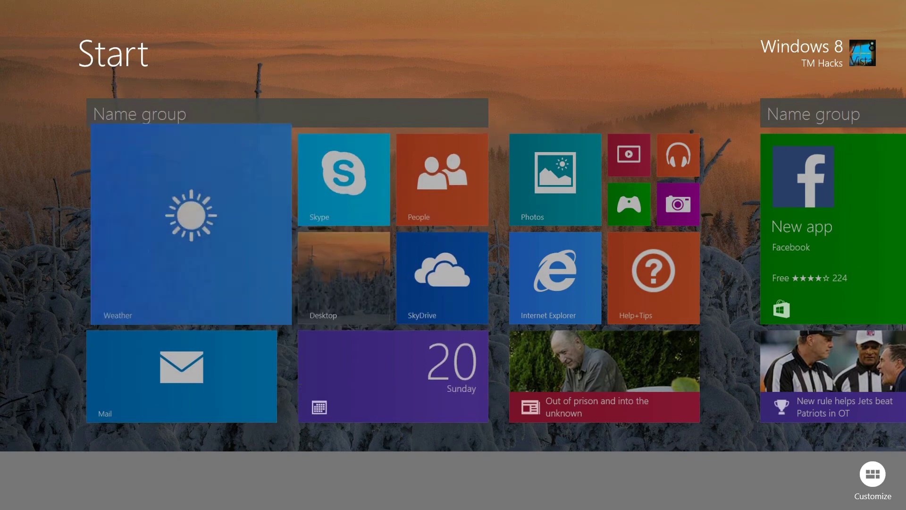
left_click(168, 479)
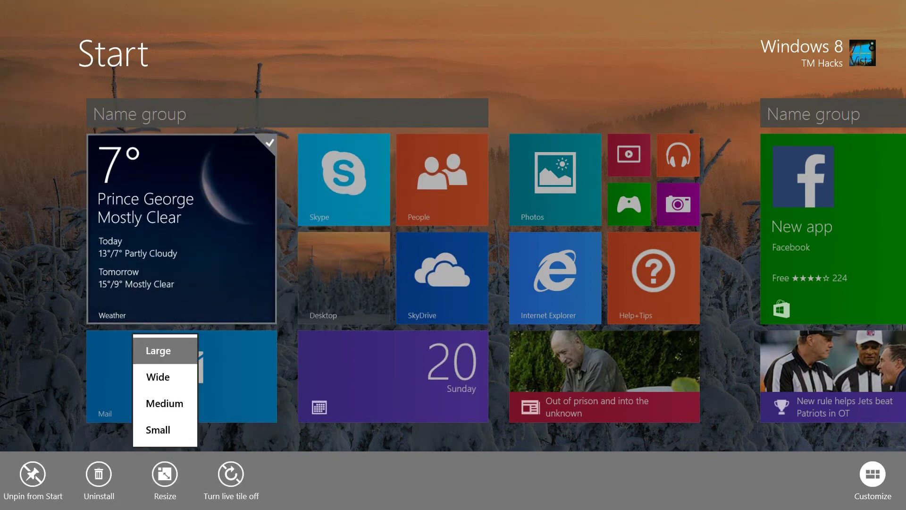
left_click(174, 403)
left_click(165, 474)
left_click(178, 378)
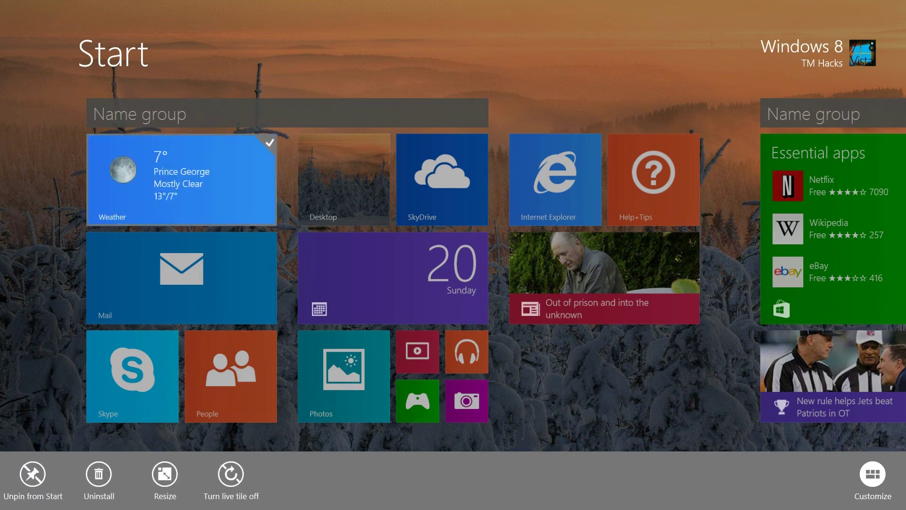
- Resize the Weather tile to Large, move it back below the Calendar tile and end tile customization
left_click(165, 474)
left_click(159, 352)
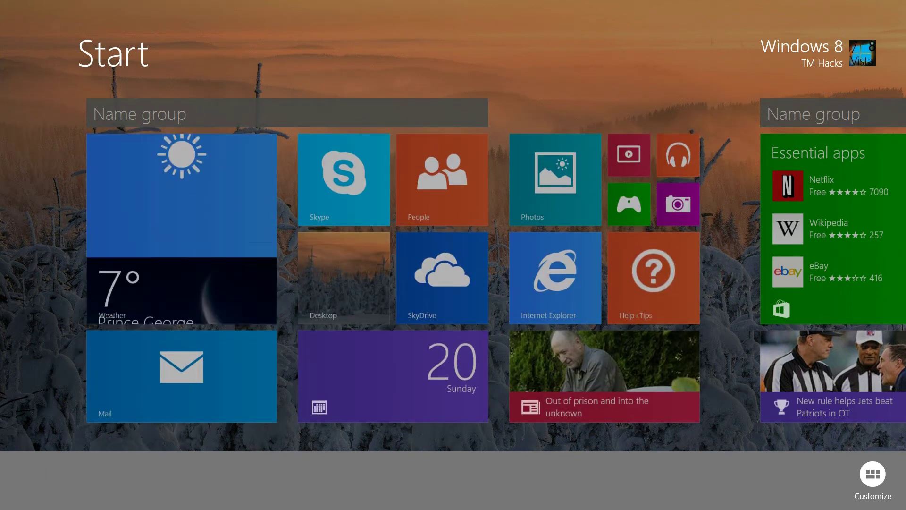
left_click_drag(181, 229, 373, 328)
key("Escape")
- Resize the Store tile to Wide, end tile customization and look across the Start screen
scroll(453, 279, "right", 10)
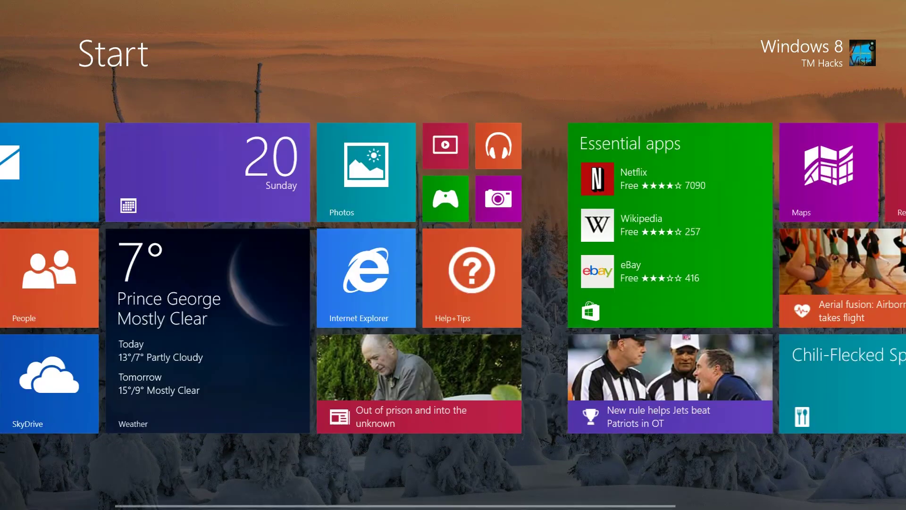
scroll(453, 279, "left", 10)
left_click_drag(831, 227, 831, 227)
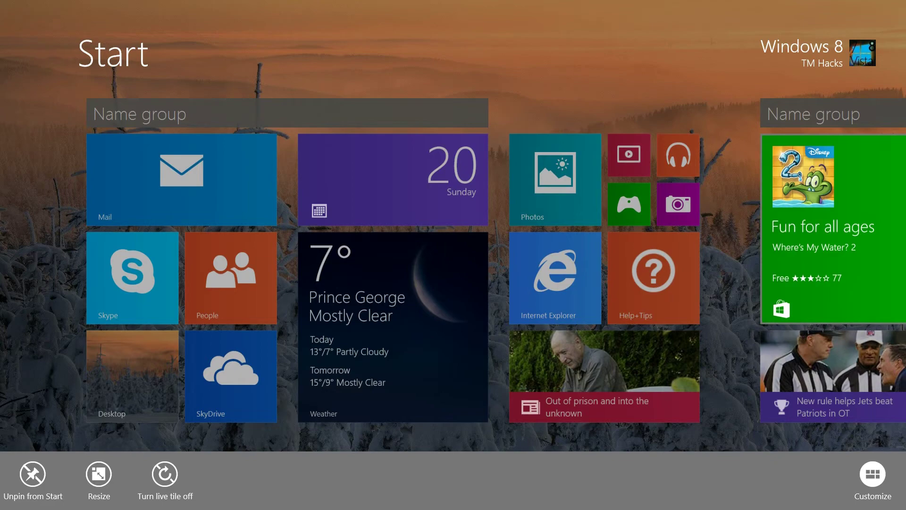
left_click(99, 474)
left_click(92, 377)
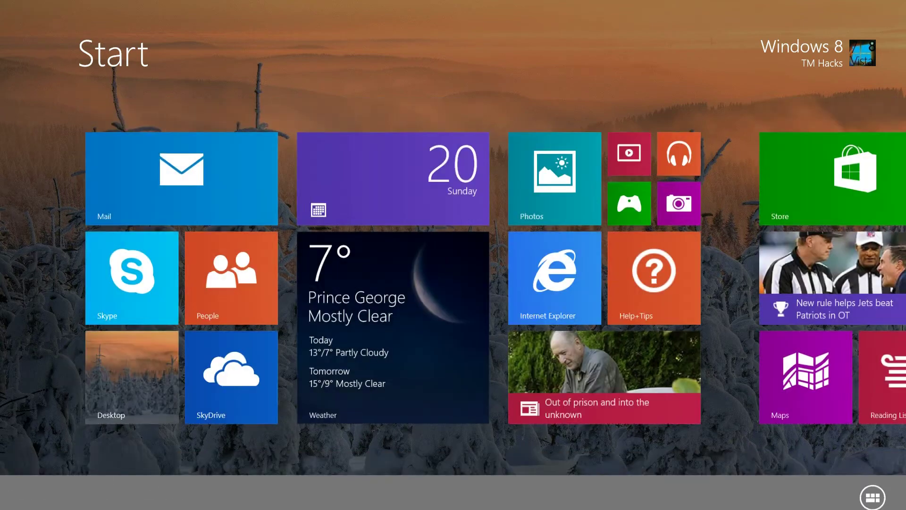
scroll(453, 278, "right", 8)
scroll(454, 278, "left", 4)
scroll(453, 278, "up", 4)
left_click(547, 279)
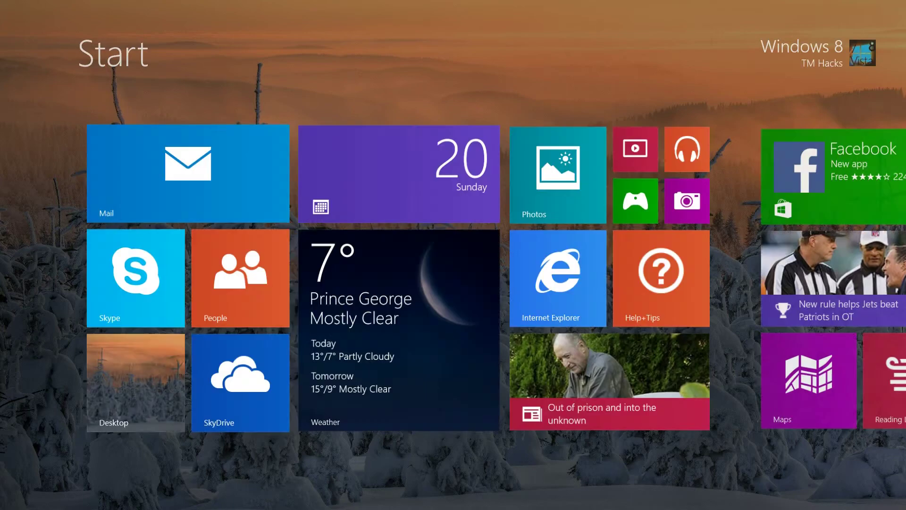
- Switch to the desktop and advance the desktop background three times to the picture of the lit cabin at night
key("super")
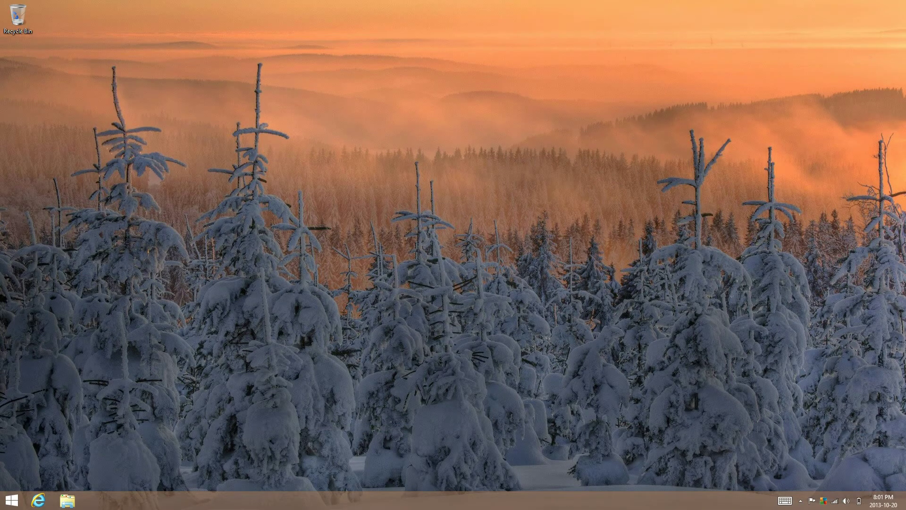
right_click(459, 327)
left_click(506, 388)
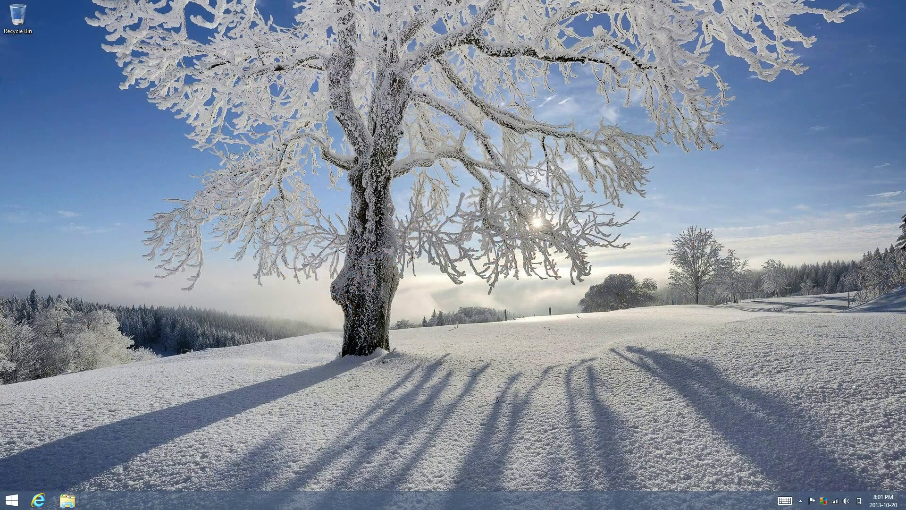
right_click(473, 325)
left_click(520, 385)
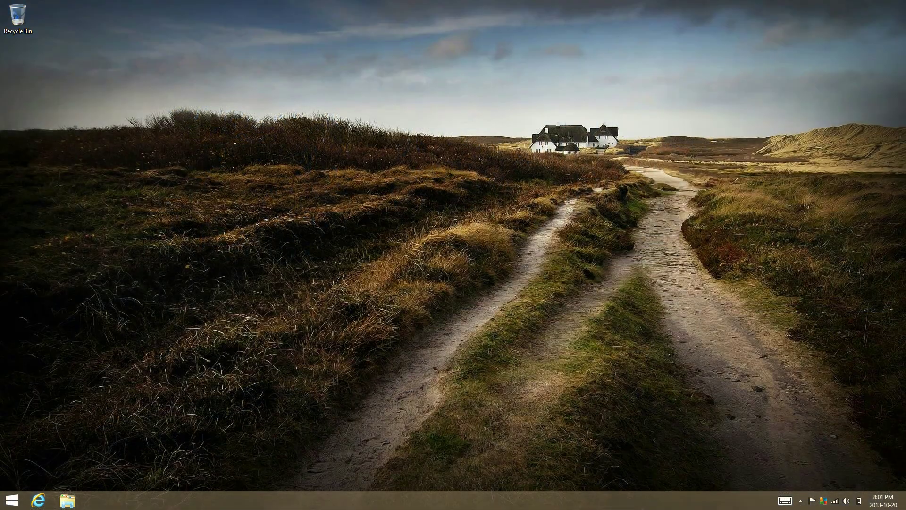
right_click(560, 333)
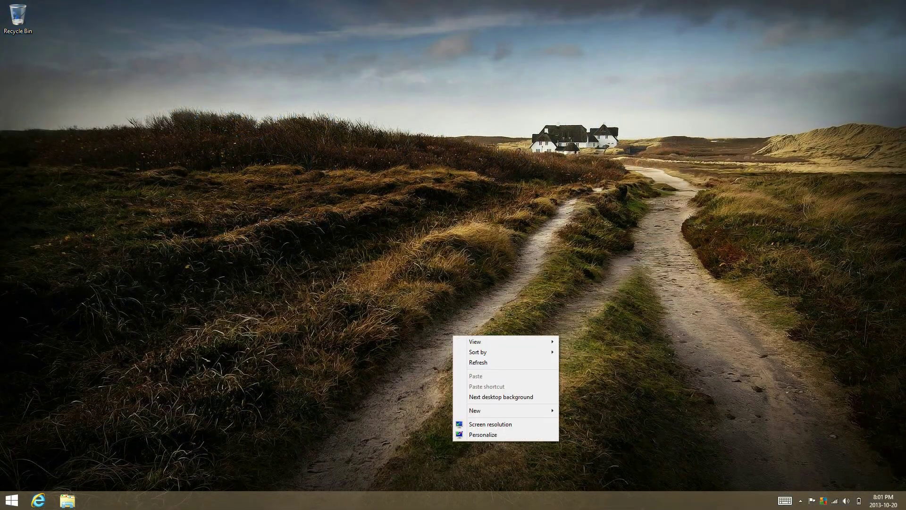
left_click(505, 394)
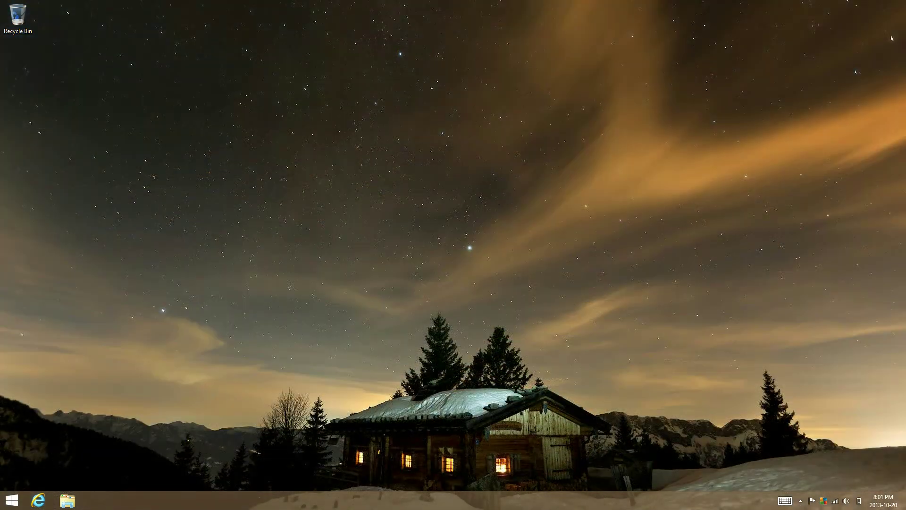
- Return to Start and look across the tiles over the shared night cabin background
key("super")
scroll(453, 279, "right", 5)
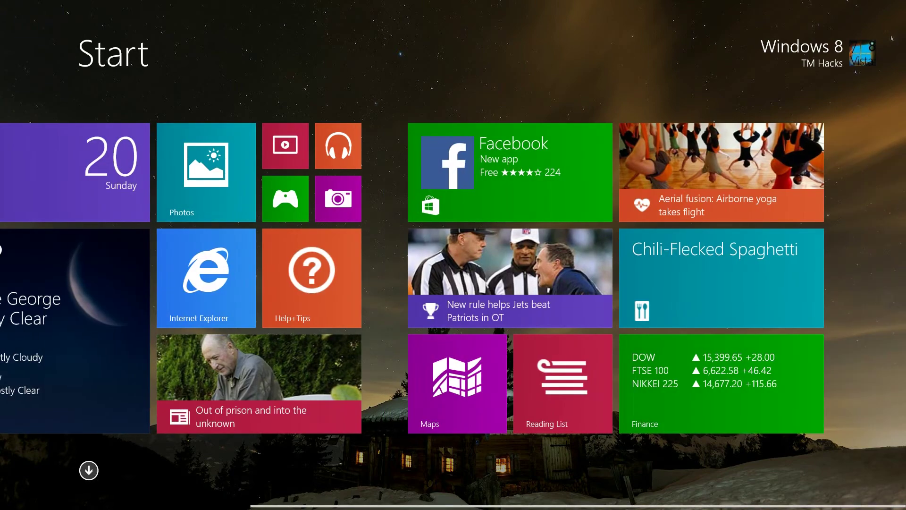
key("super+c")
left_click(882, 255)
scroll(453, 278, "left", 5)
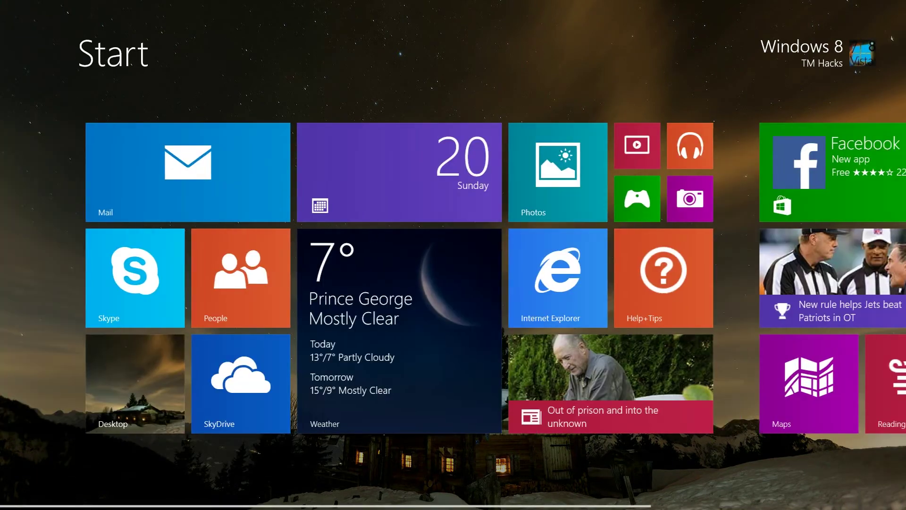
- Open PC settings and go to the lock screen personalization page
mouse_move(892, 38)
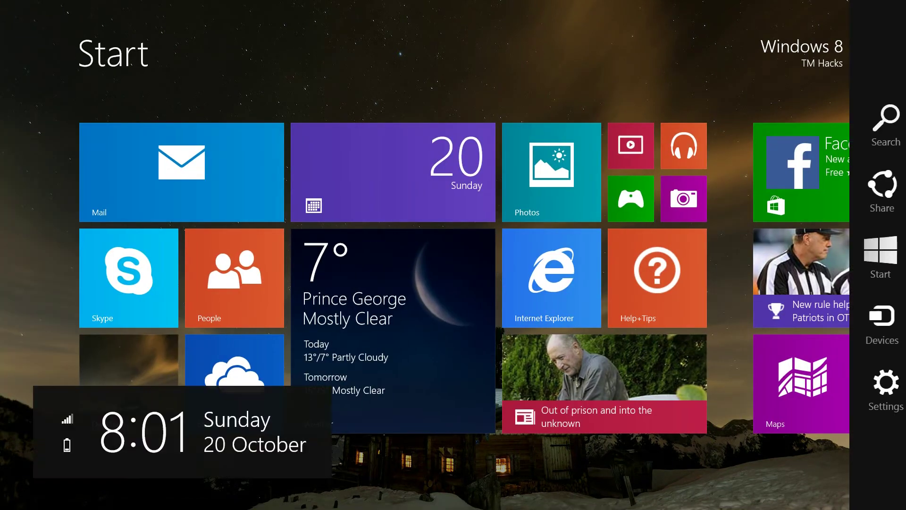
left_click(879, 381)
left_click(840, 476)
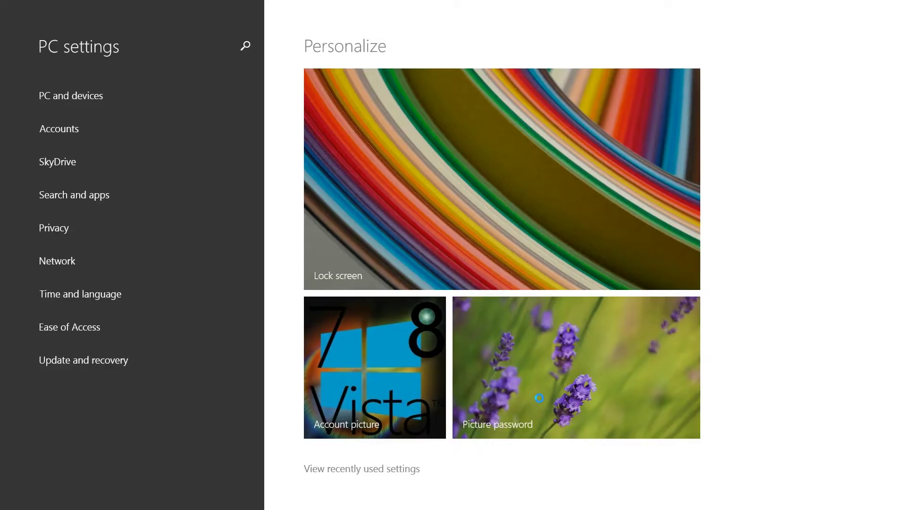
key("super+c")
left_click(877, 390)
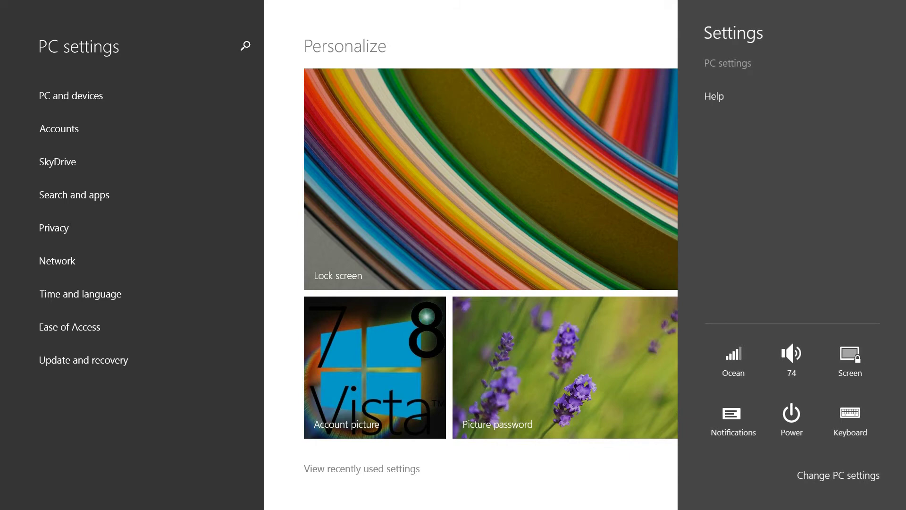
left_click(539, 398)
left_click(513, 211)
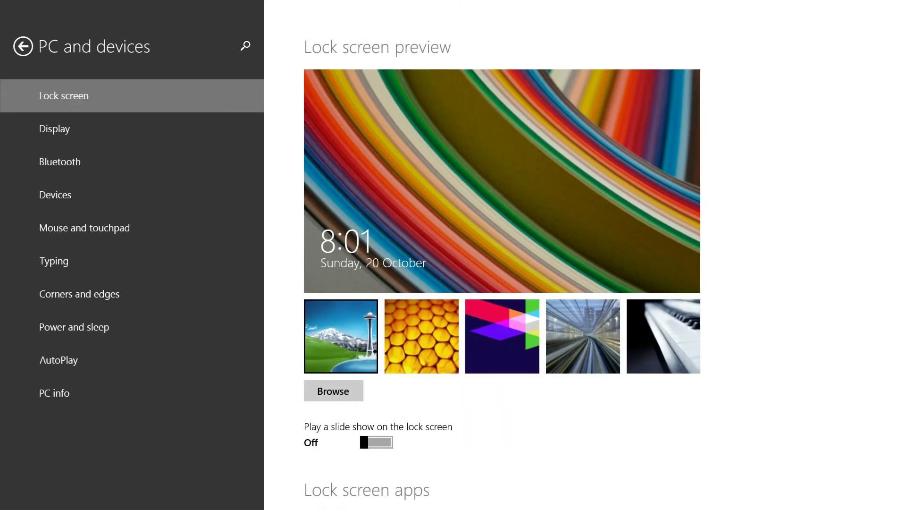
- Try the Space Needle, honeycomb and geometric pictures as the lock screen image, and browse for another picture
left_click(341, 336)
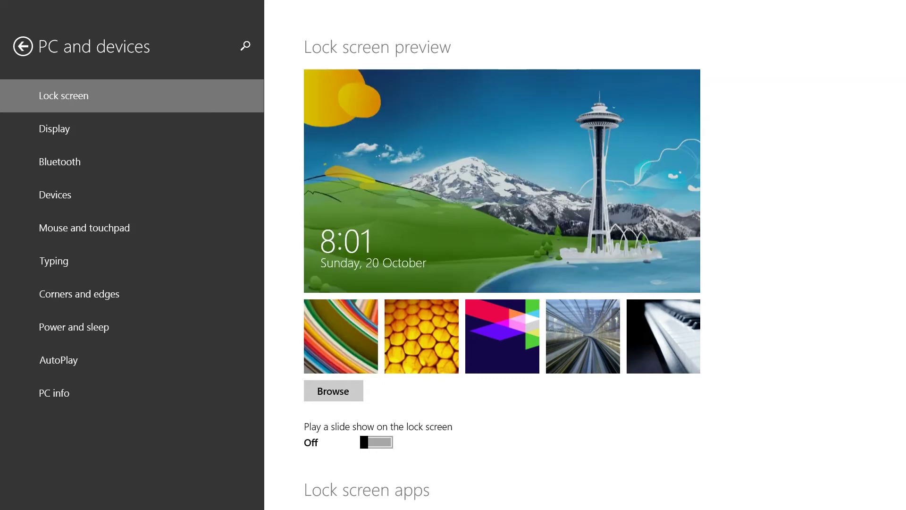
left_click(422, 336)
left_click(504, 341)
left_click(333, 390)
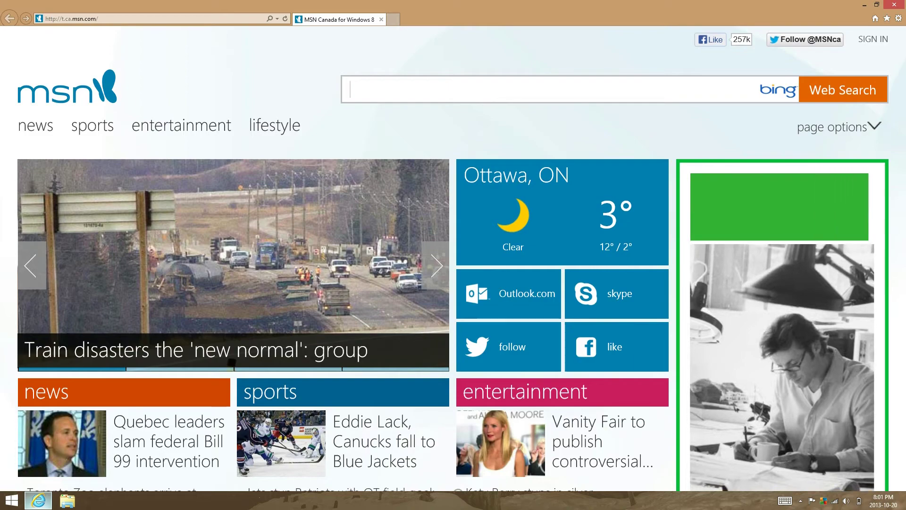
- Leave the desktop browser, open the Start version of Internet Explorer and go to the Google home page
key("super+d")
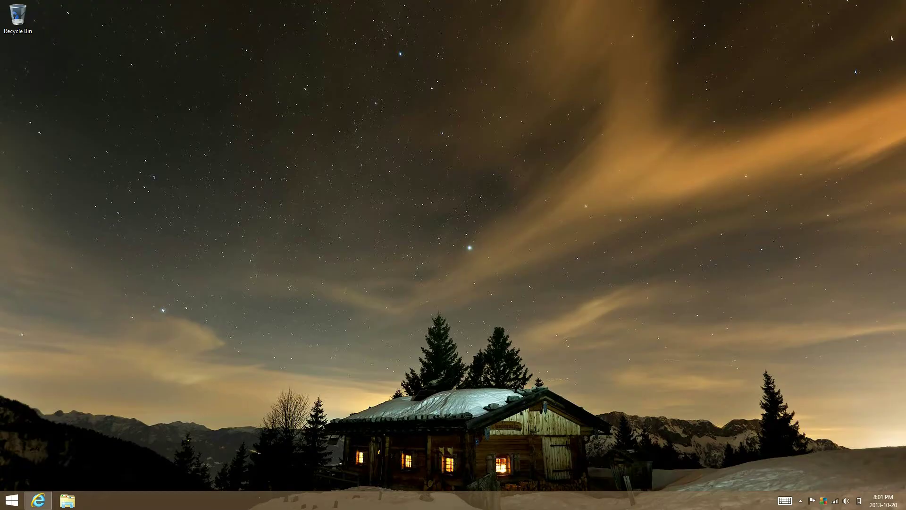
key("super")
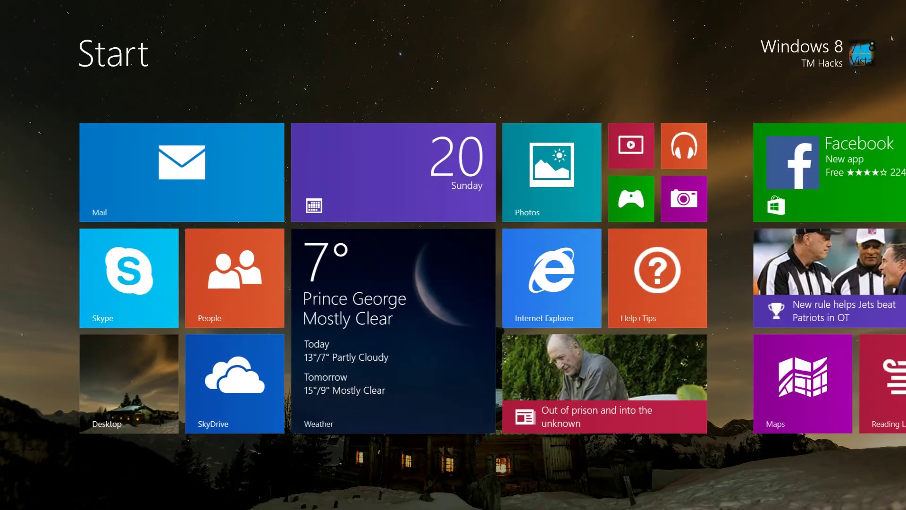
left_click(553, 275)
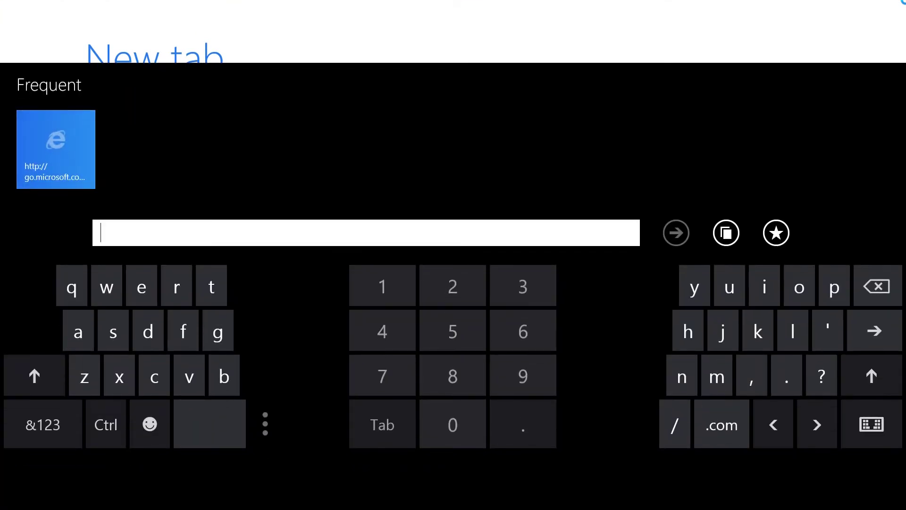
type("goog")
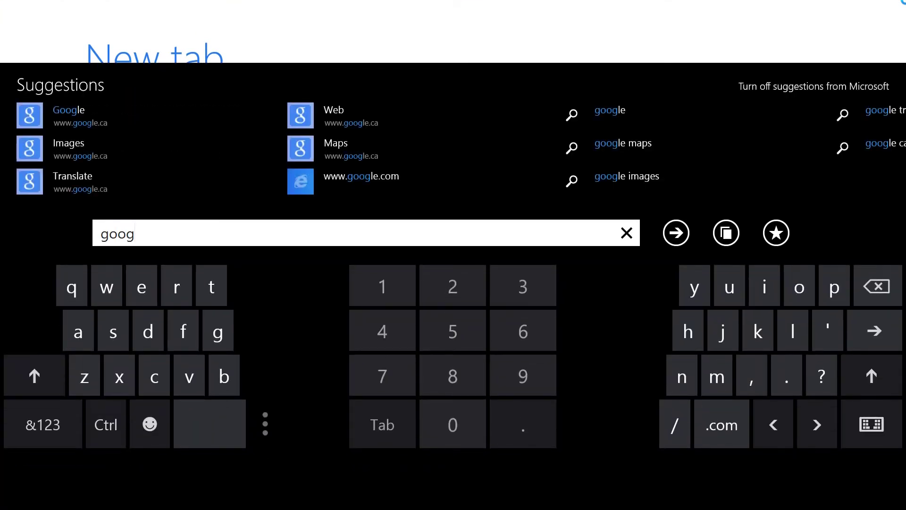
left_click(38, 118)
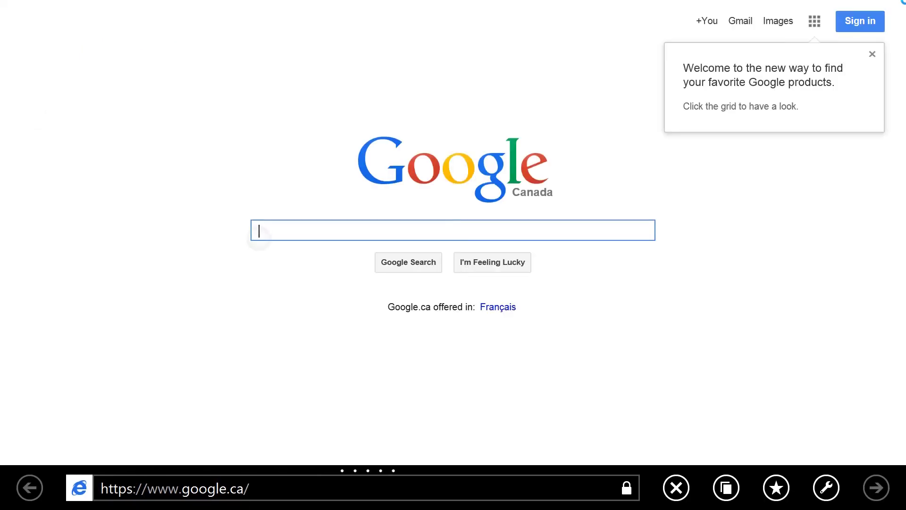
- Search Google for "space"
left_click(258, 233)
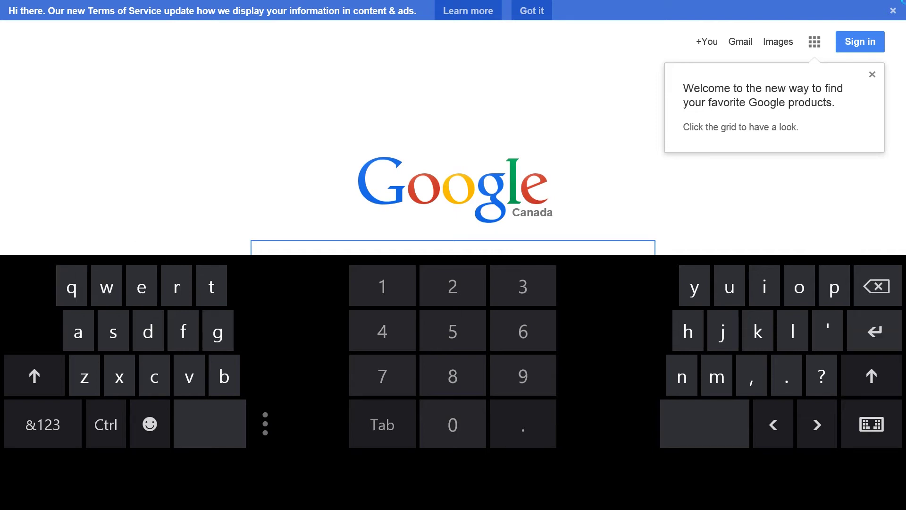
left_click(264, 247)
type("space")
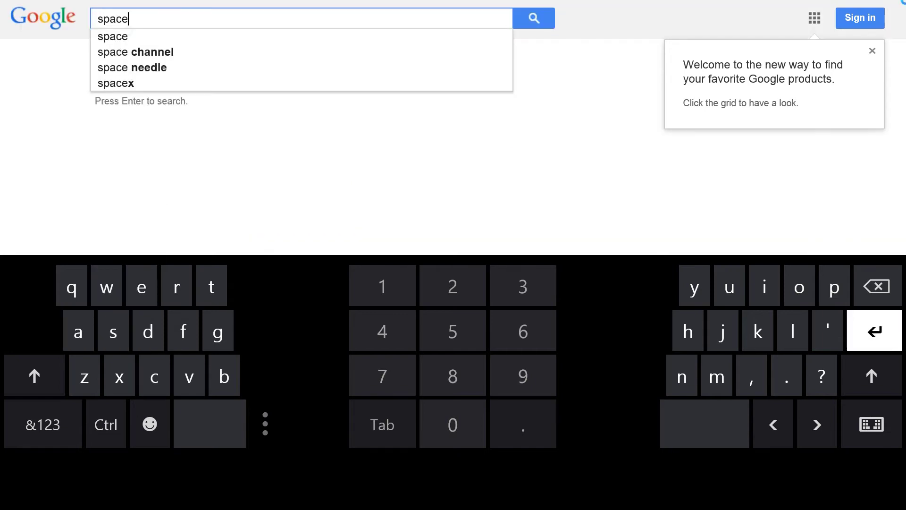
key("Return")
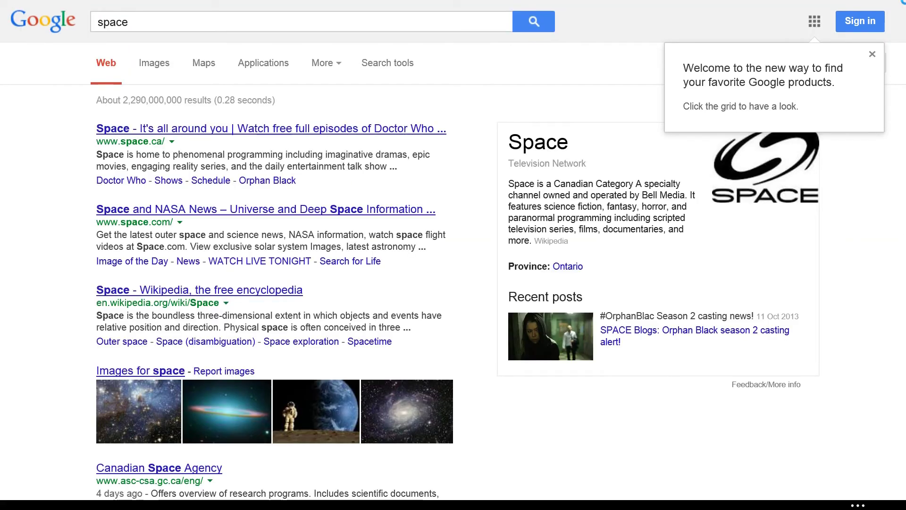
- Open the spiral galaxy picture from the results and search by that image for its large versions
left_click(406, 411)
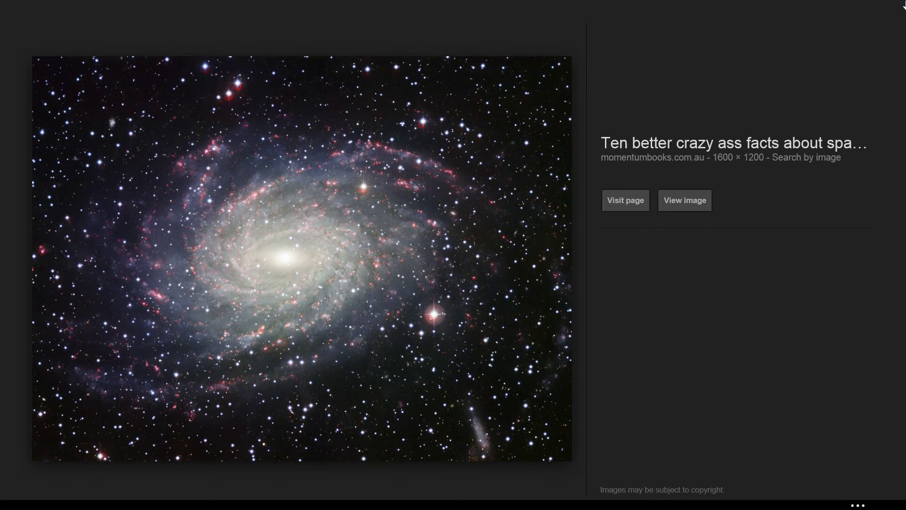
left_click(807, 157)
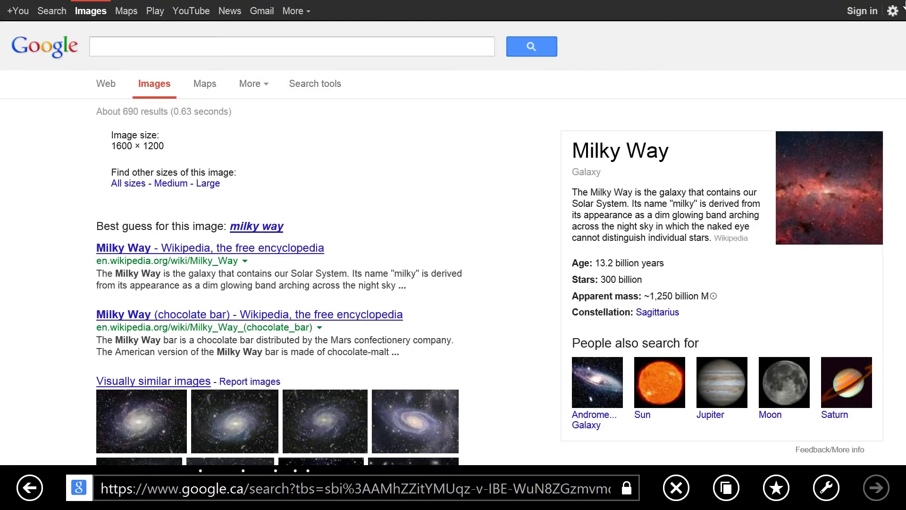
scroll(453, 255, "down", 2)
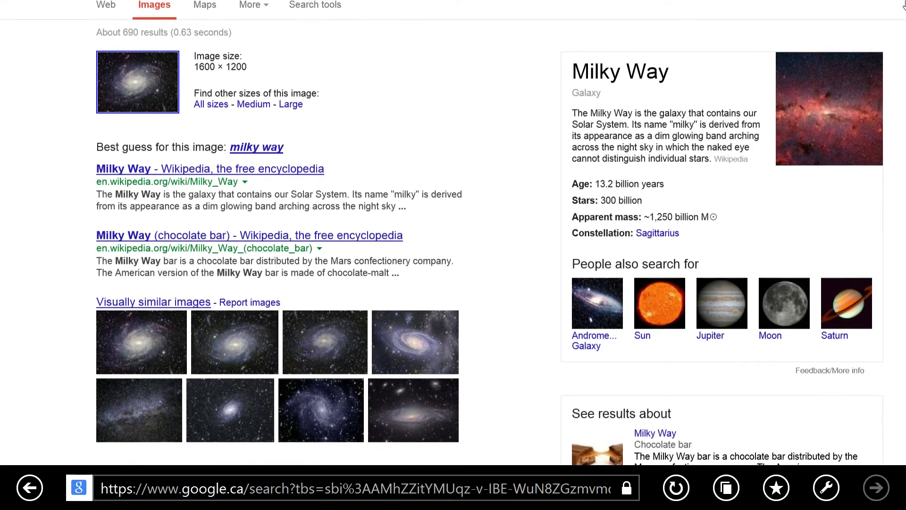
scroll(903, 5, "up", 1)
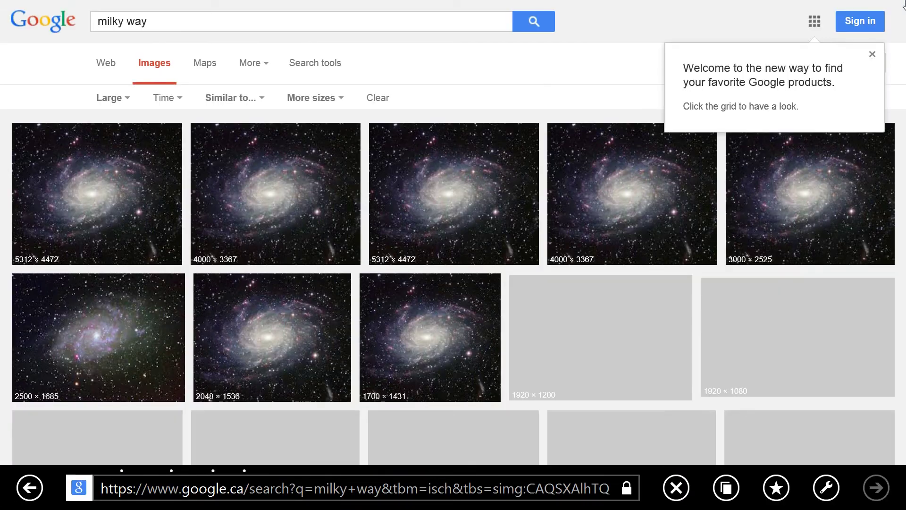
- Look through the large milky way images and choose a 1920 × 1080 version of the spiral galaxy
scroll(903, 4, "down", 3)
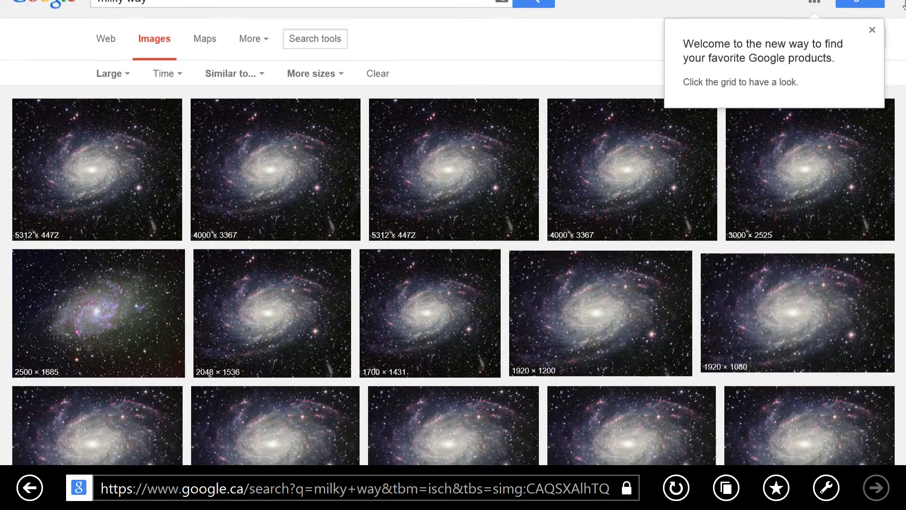
scroll(904, 5, "up", 1)
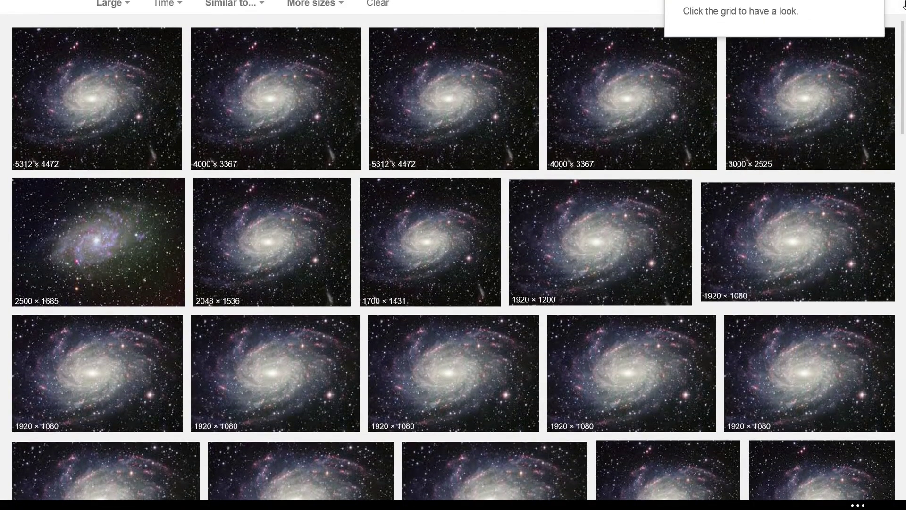
left_click(453, 375)
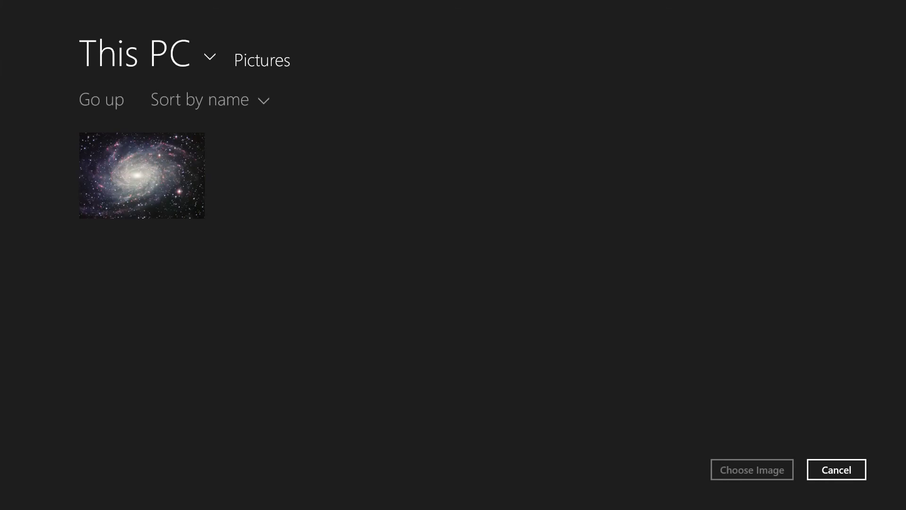
- Set the galaxy picture from the Pictures folder as the lock screen image and return to the main PC settings page
left_click(141, 176)
left_click(752, 469)
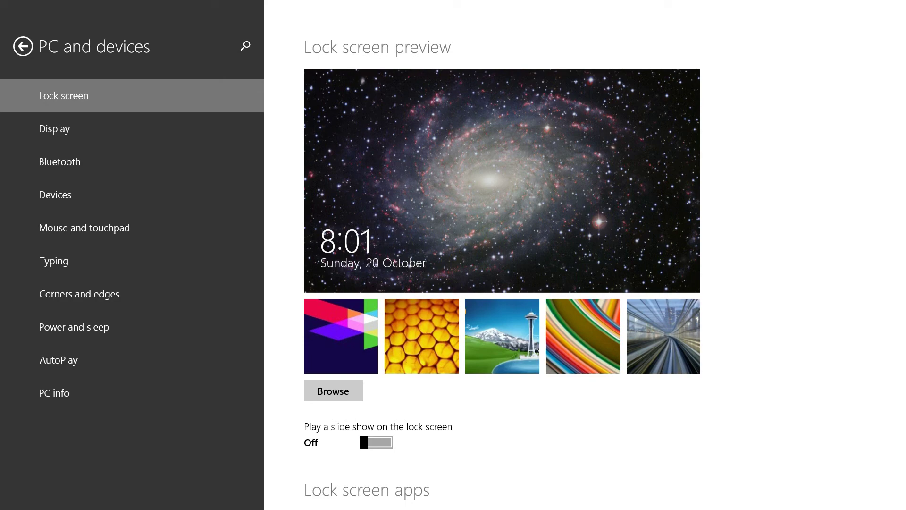
left_click(23, 46)
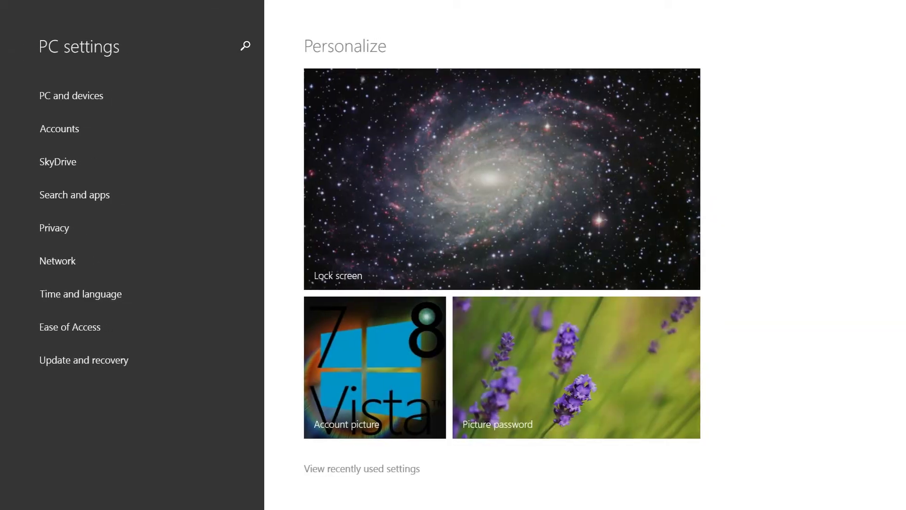
- View the account picture page and the picture password sign-in options, returning to the main PC settings page after each
left_click(375, 367)
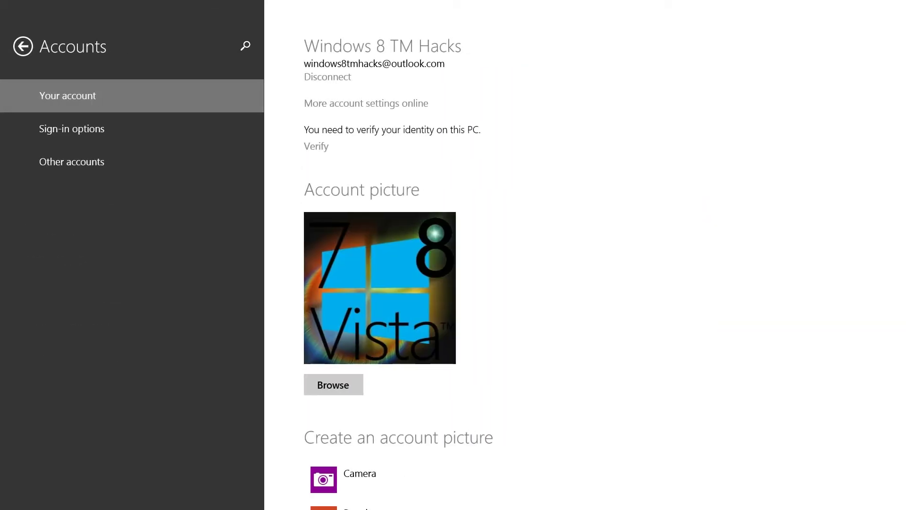
left_click(22, 46)
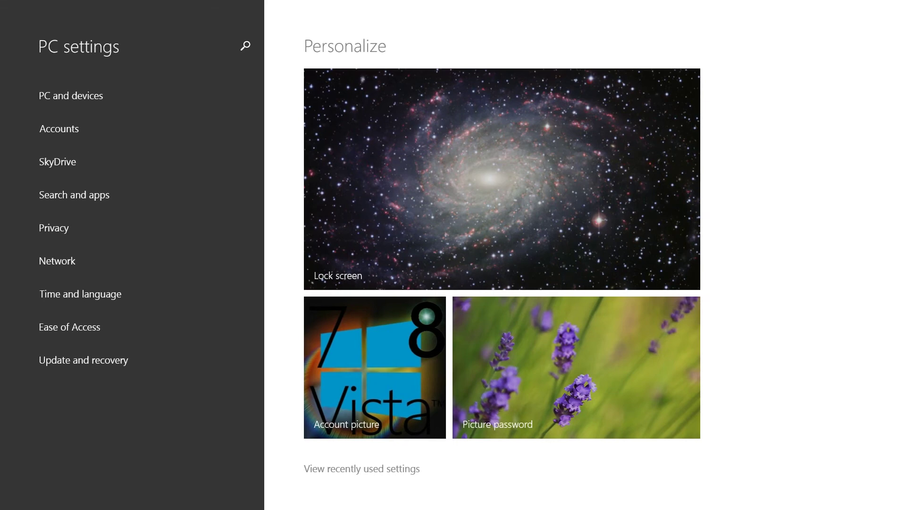
left_click(576, 367)
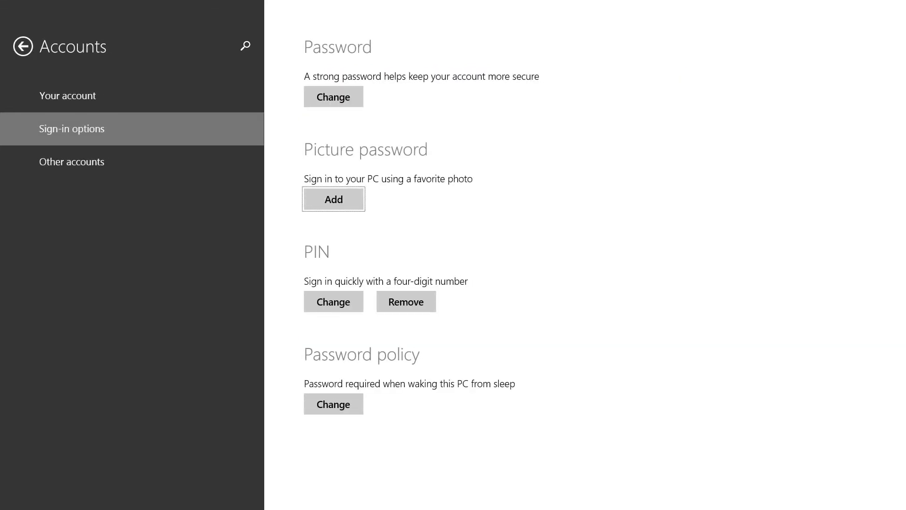
key("alt+Left")
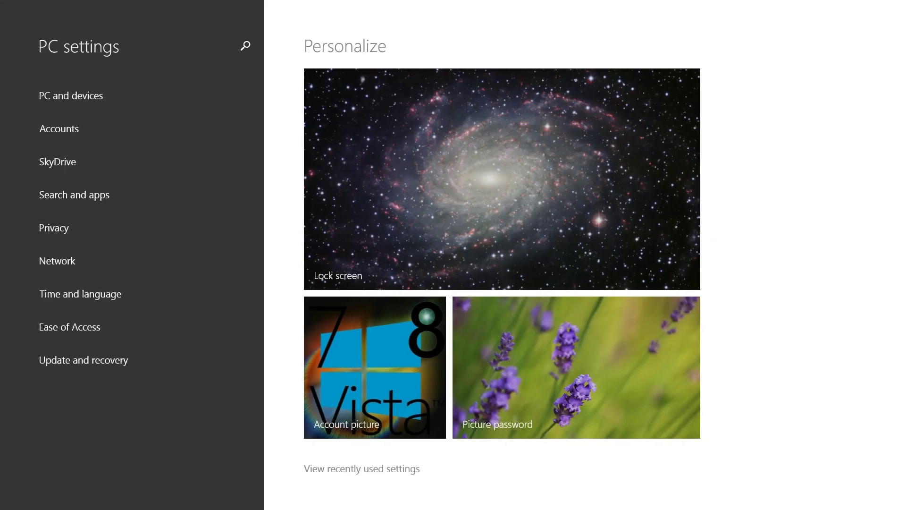